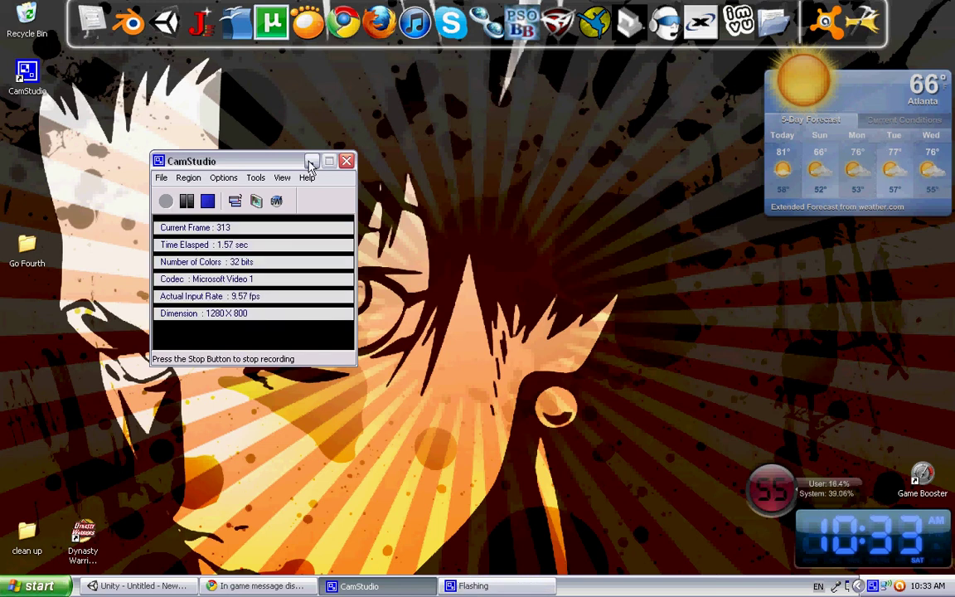
Minimize CamStudio and bring back the Unity editor showing the untitled new project
click(311, 162)
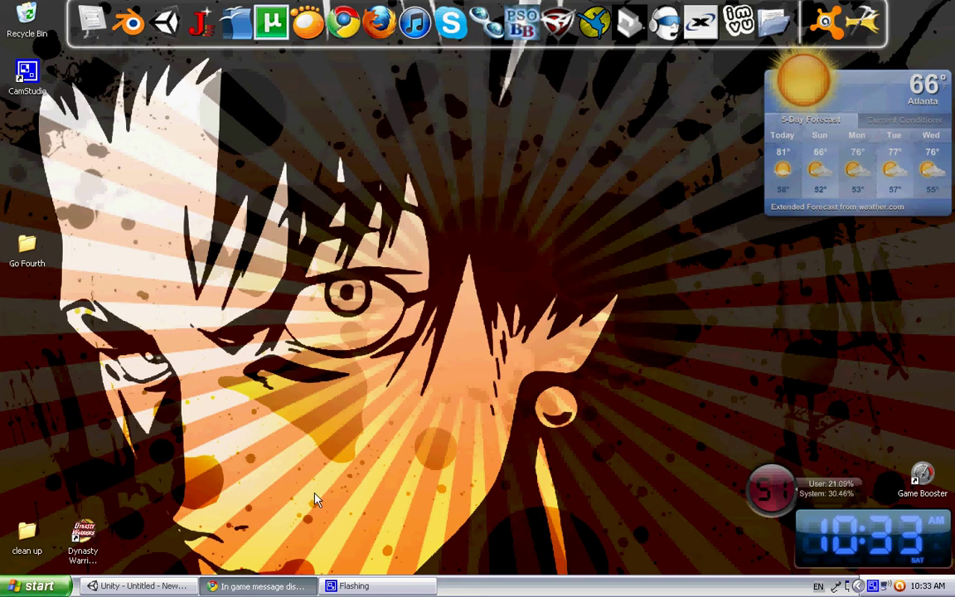
click(141, 586)
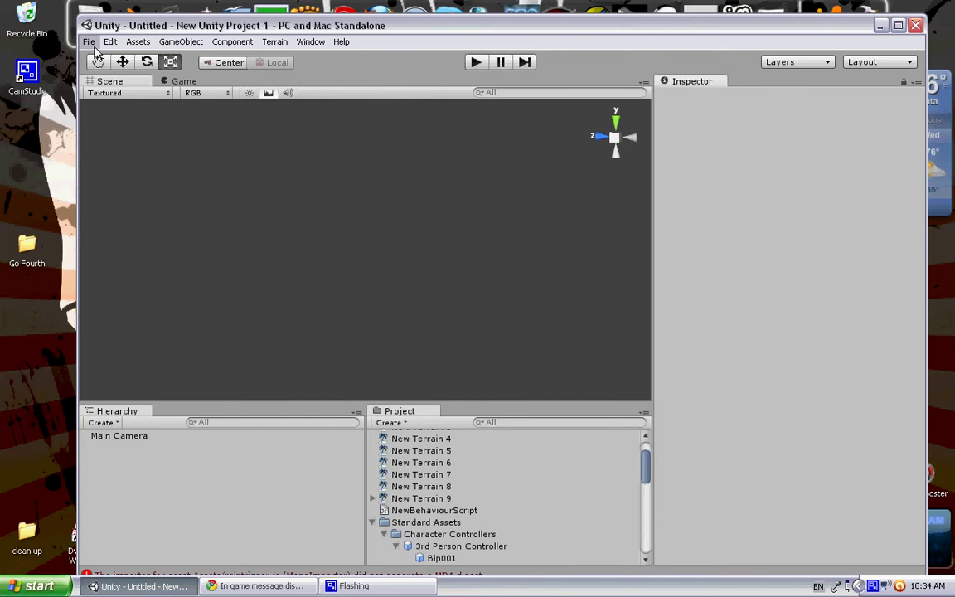
Create a new Terrain in the scene and orbit the view to see it
click(273, 42)
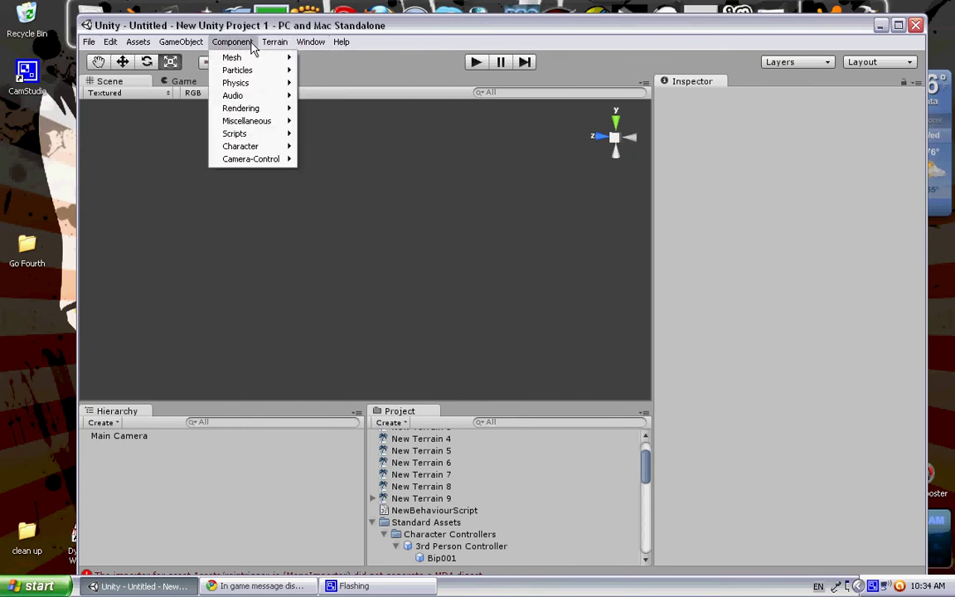
mouse_move(275, 42)
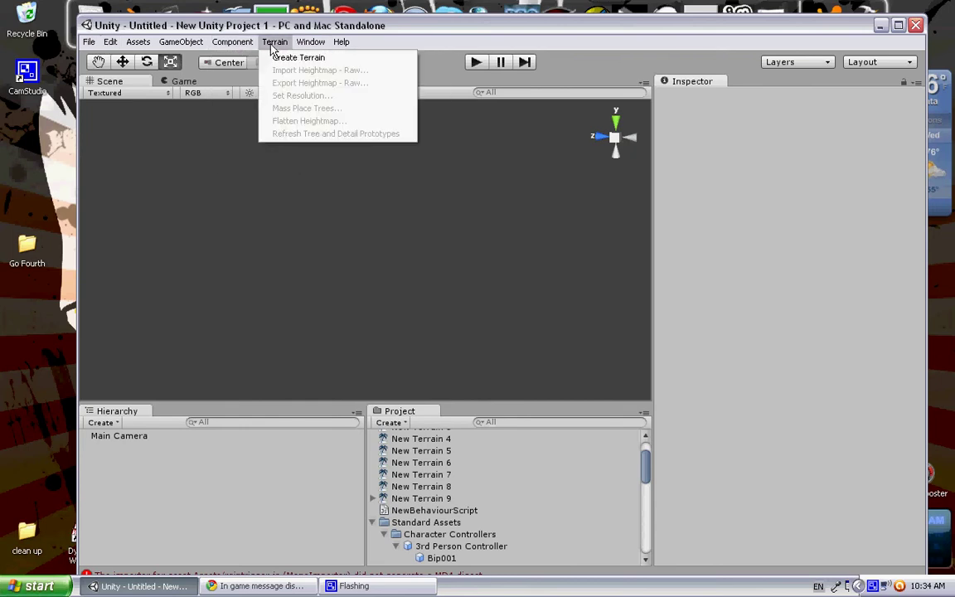
click(339, 60)
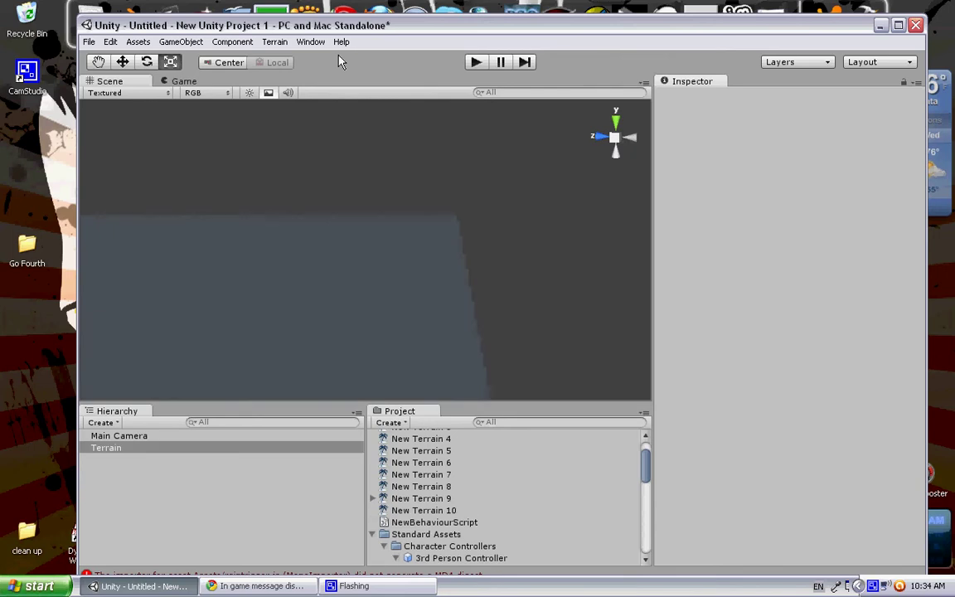
right_drag(305, 299, 149, 298)
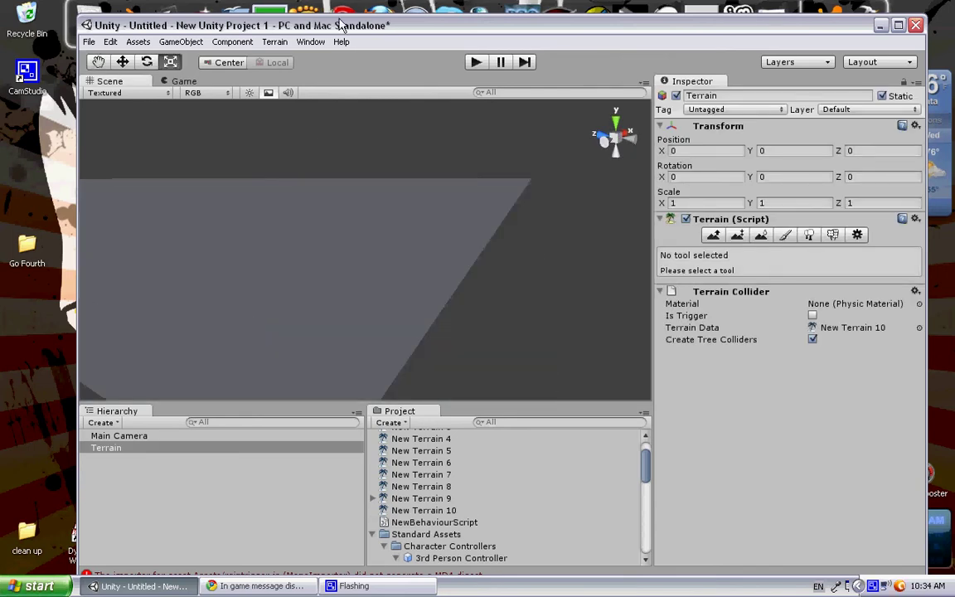
Set the terrain's resolution to width 200 and length 200 and apply it
click(275, 41)
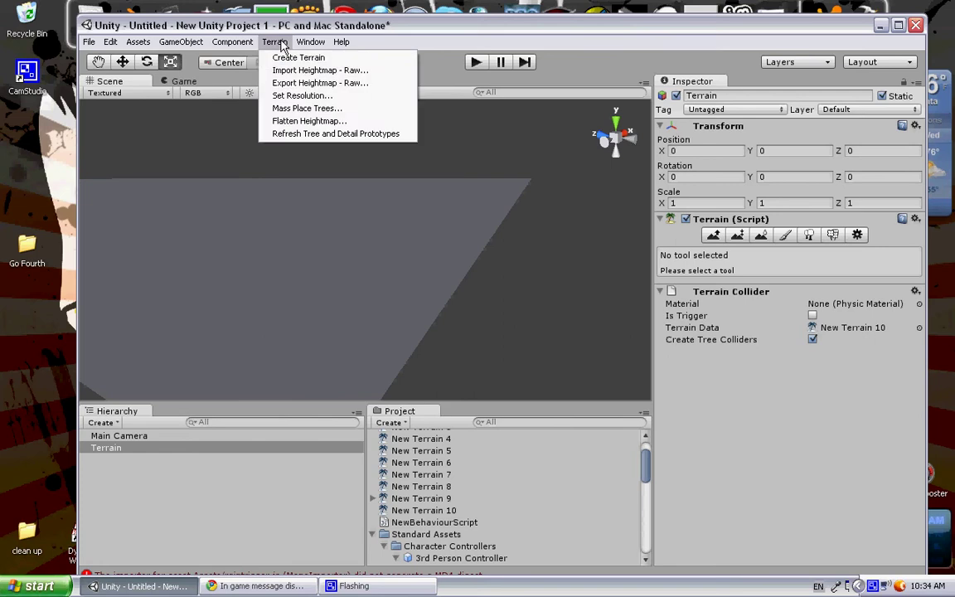
click(331, 102)
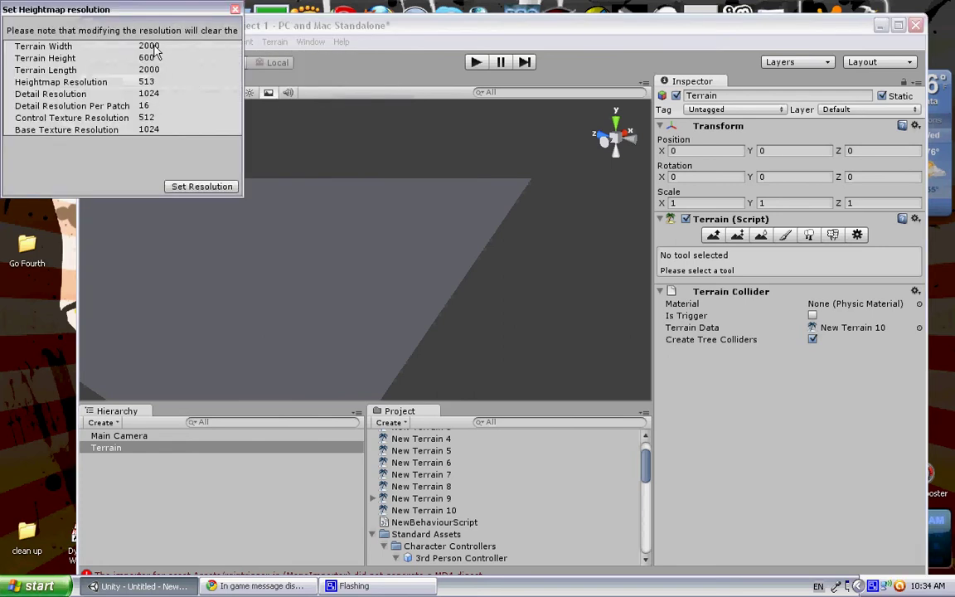
click(182, 46)
text(200)
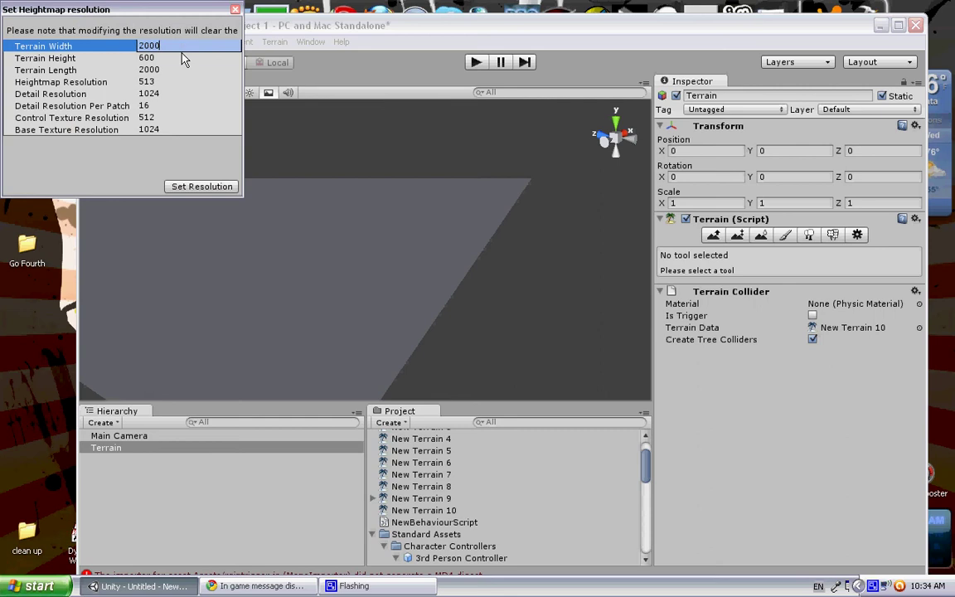
click(169, 73)
text(200)
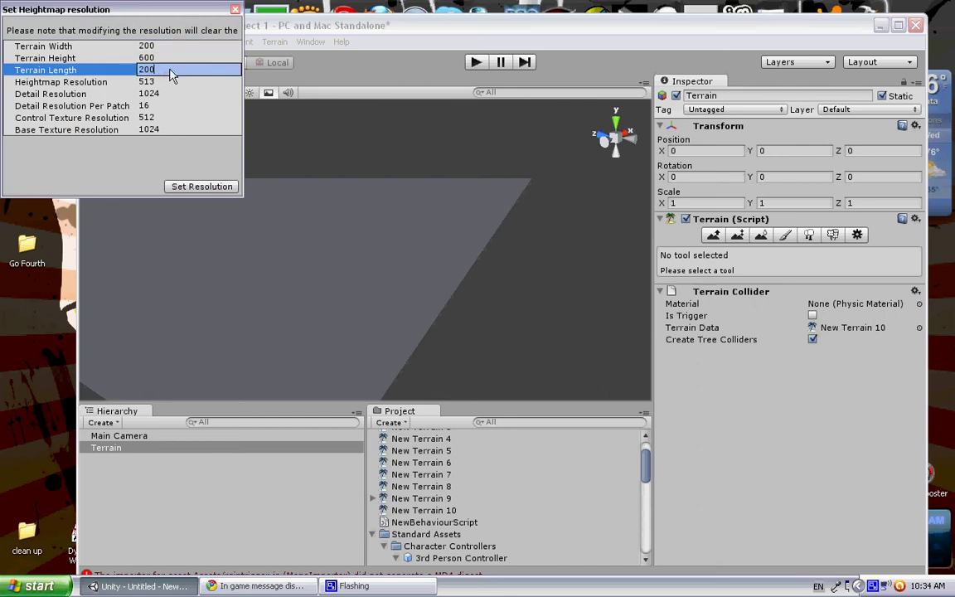
click(202, 186)
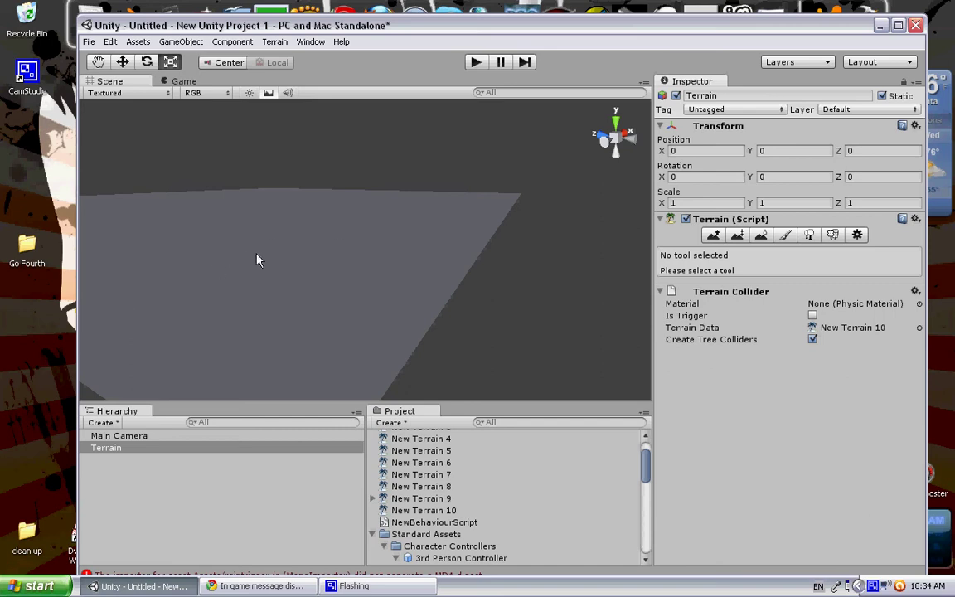
Add Grass&Rock as the terrain's splat texture with the Paint Texture tool
alt+drag(257, 260, 345, 258)
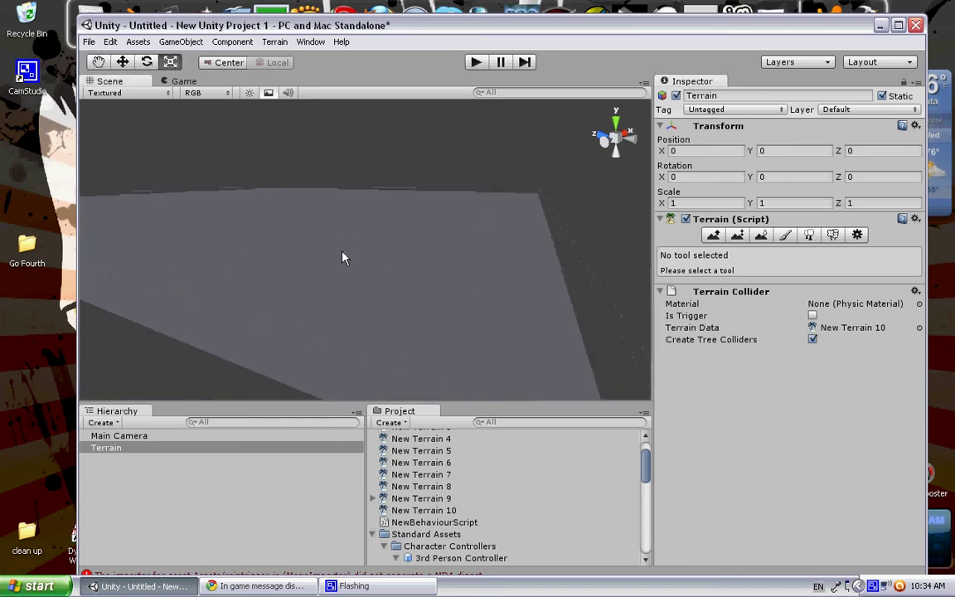
click(785, 236)
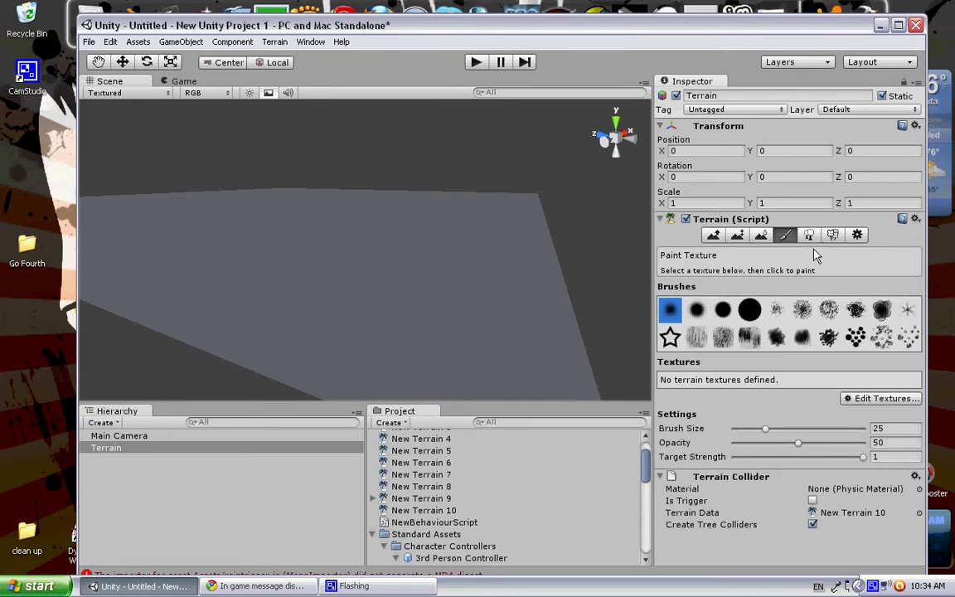
click(866, 399)
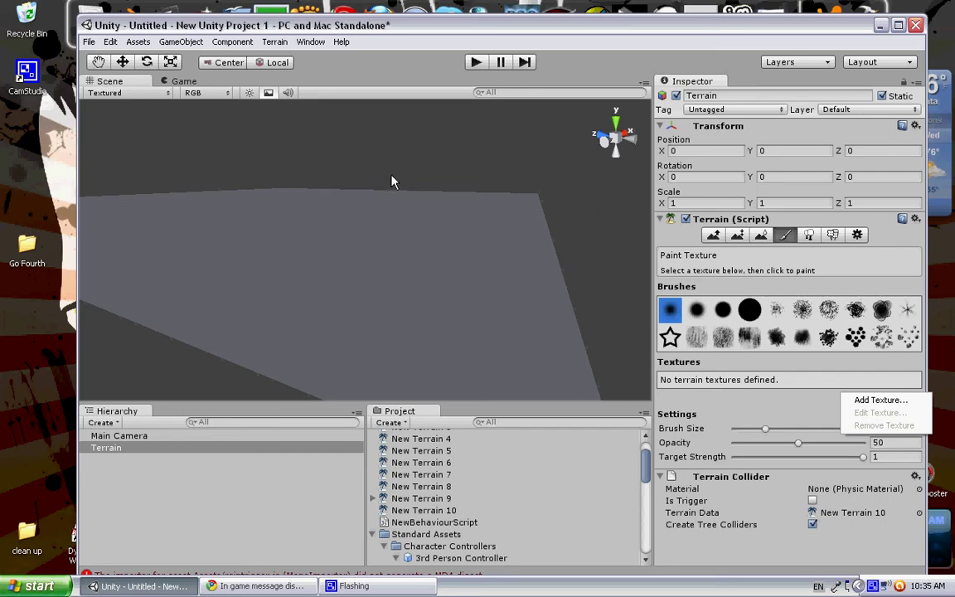
click(866, 400)
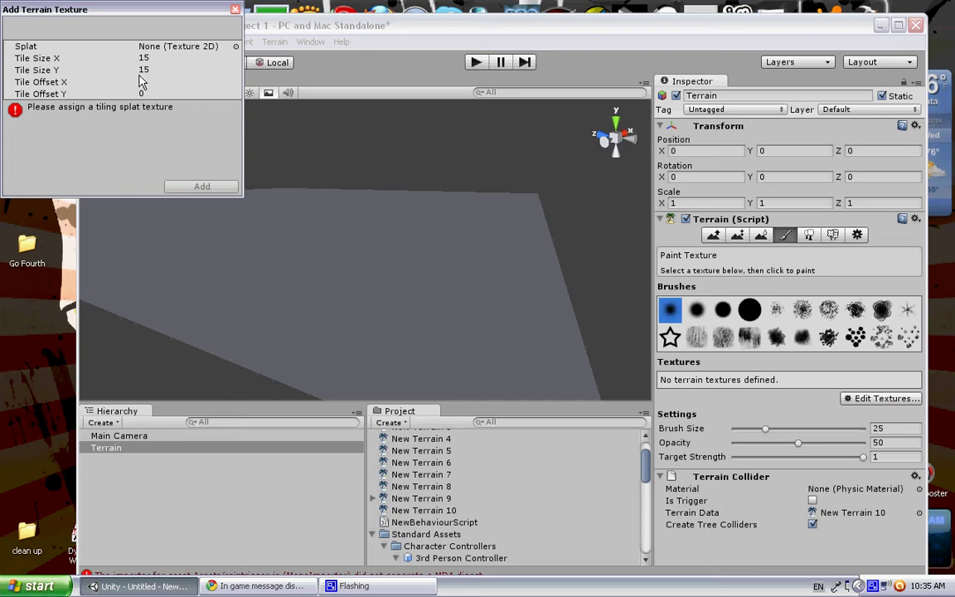
click(235, 47)
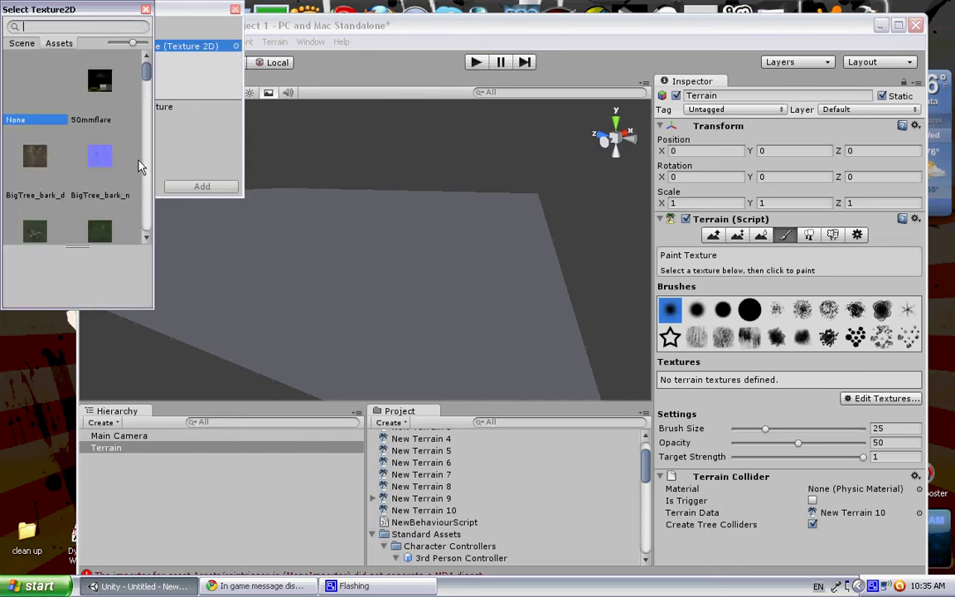
scroll(67, 175, down, 3)
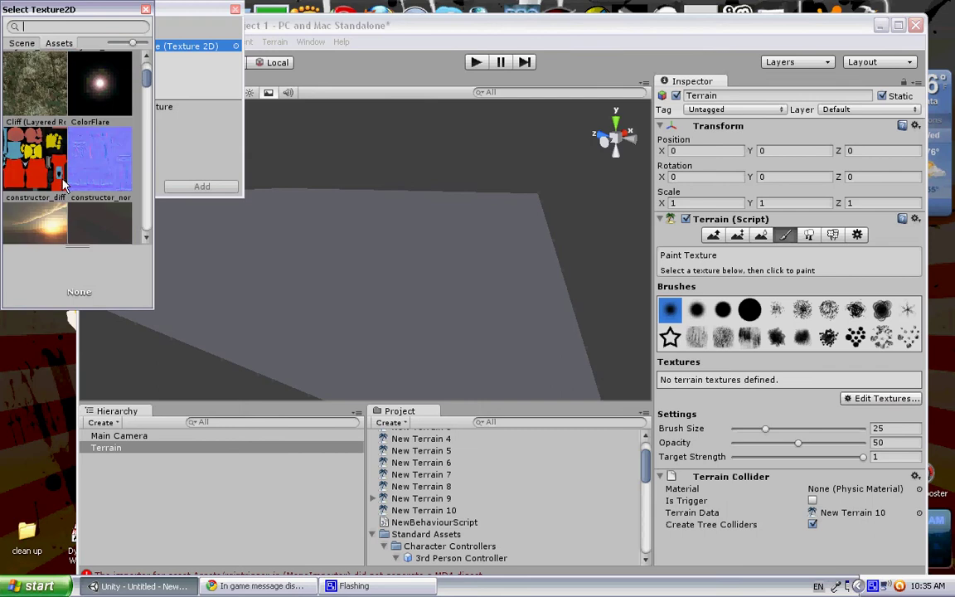
scroll(65, 184, down, 6)
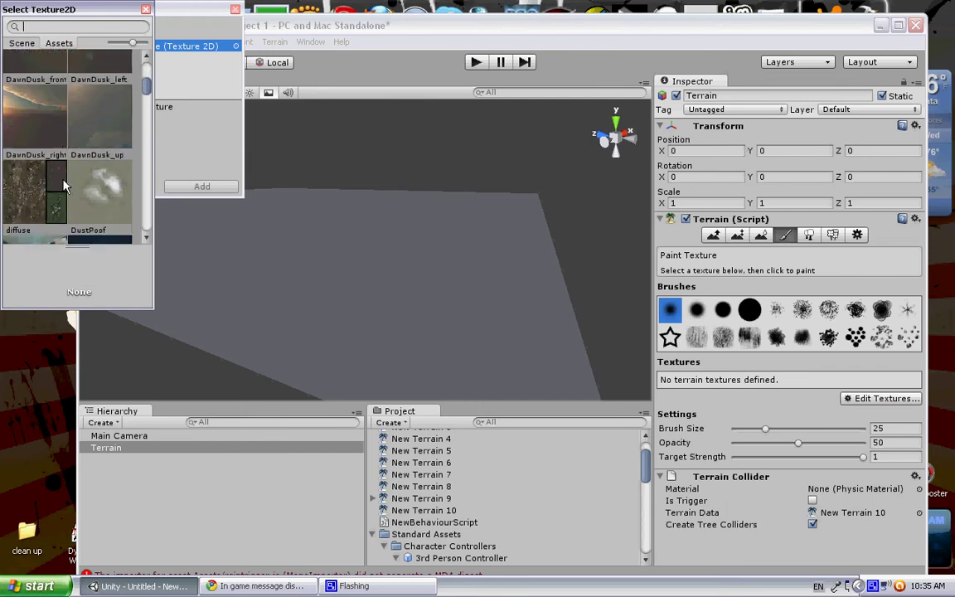
scroll(64, 182, down, 5)
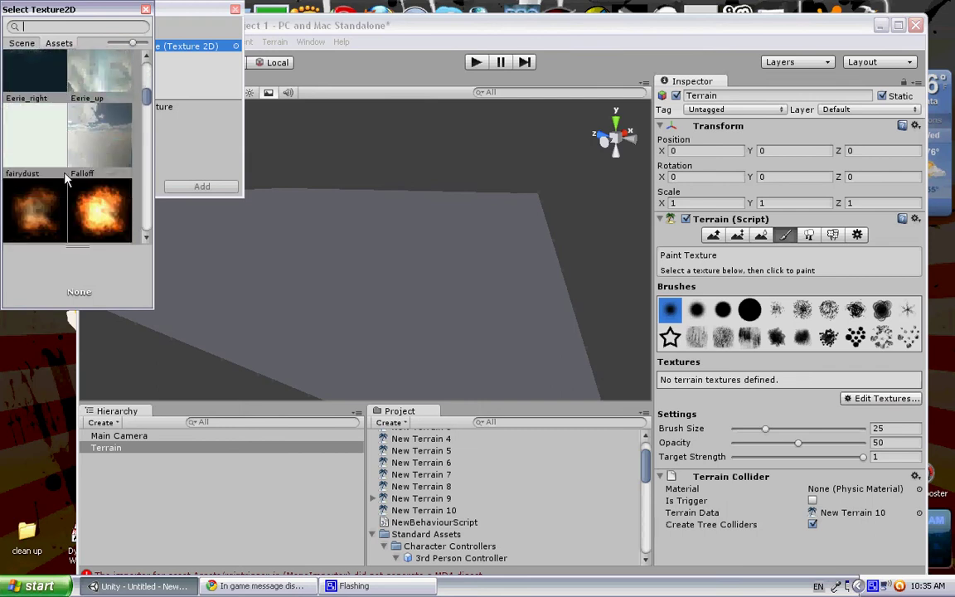
scroll(64, 177, down, 8)
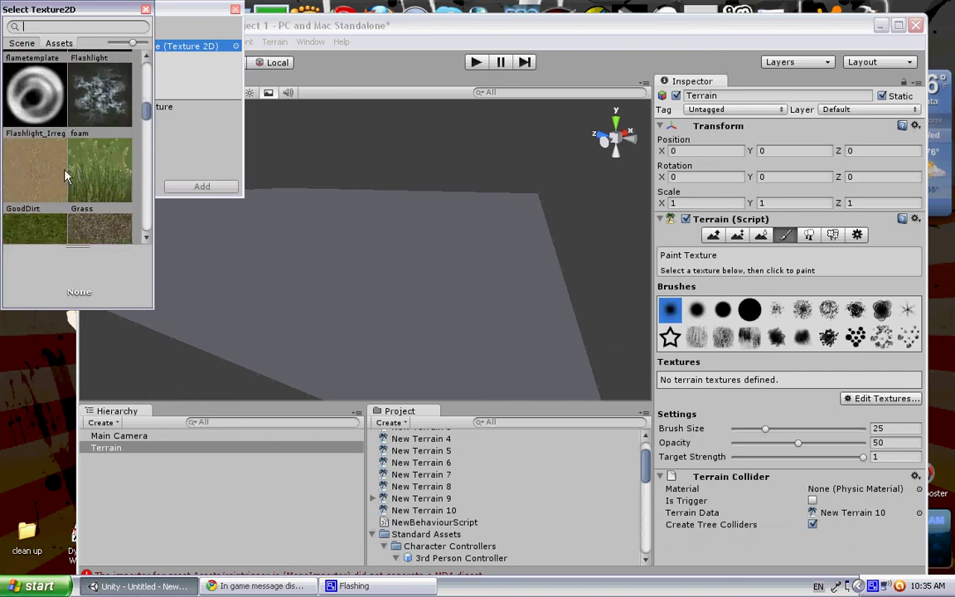
scroll(67, 176, down, 3)
click(99, 121)
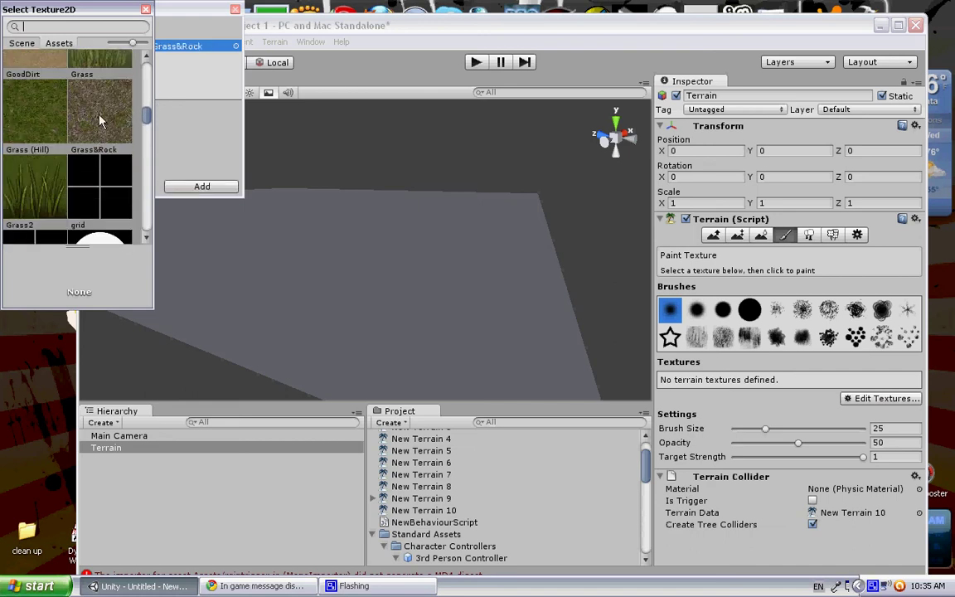
click(184, 186)
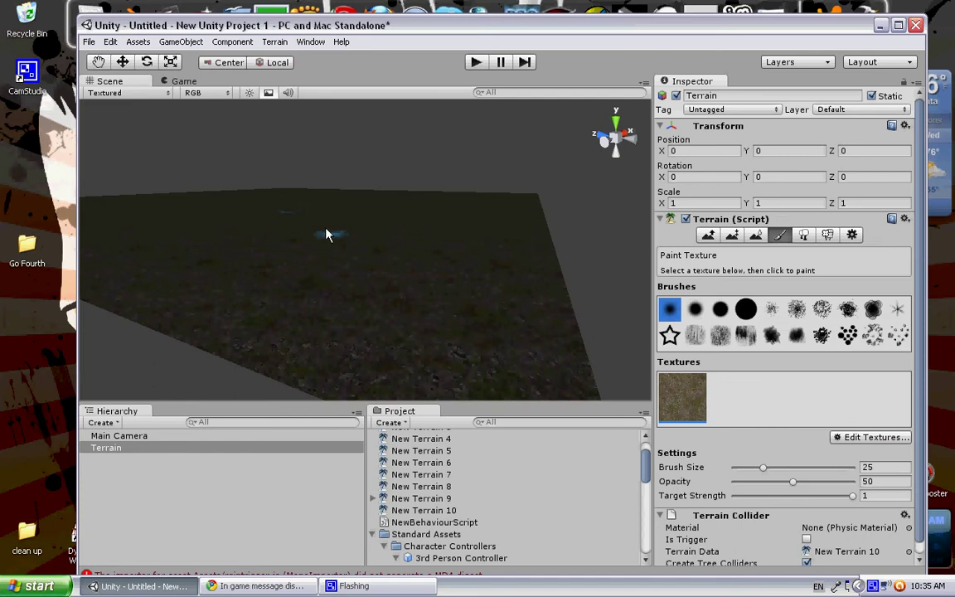
Add a Point light with range about 58.95 and intensity about 4.93
click(189, 42)
mouse_move(199, 73)
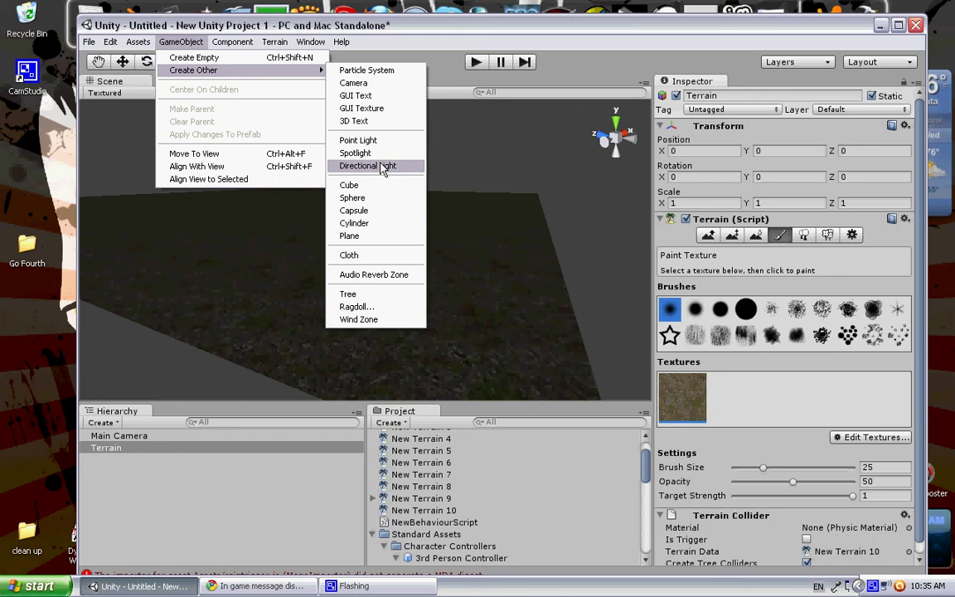
click(382, 140)
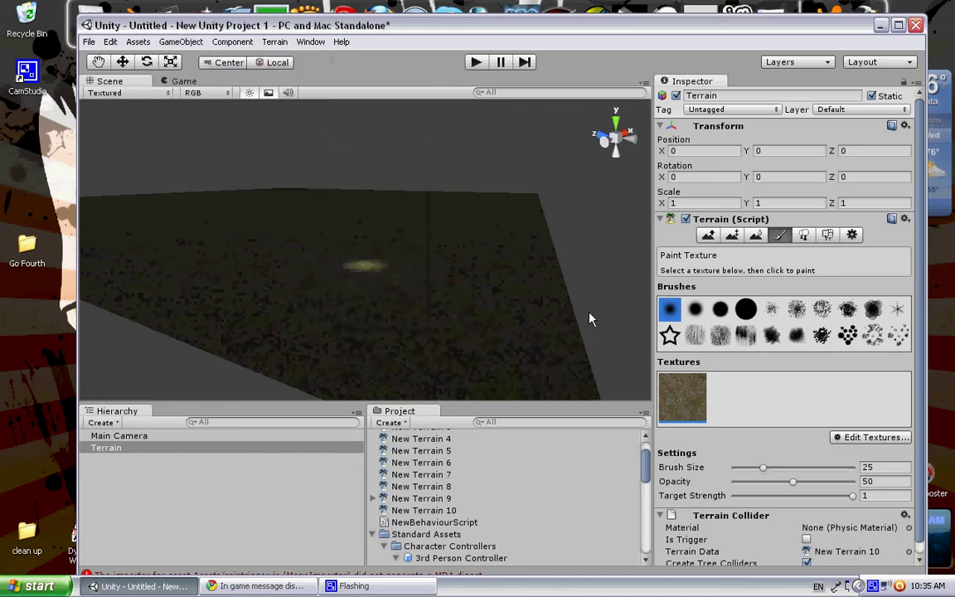
drag(459, 262, 490, 264)
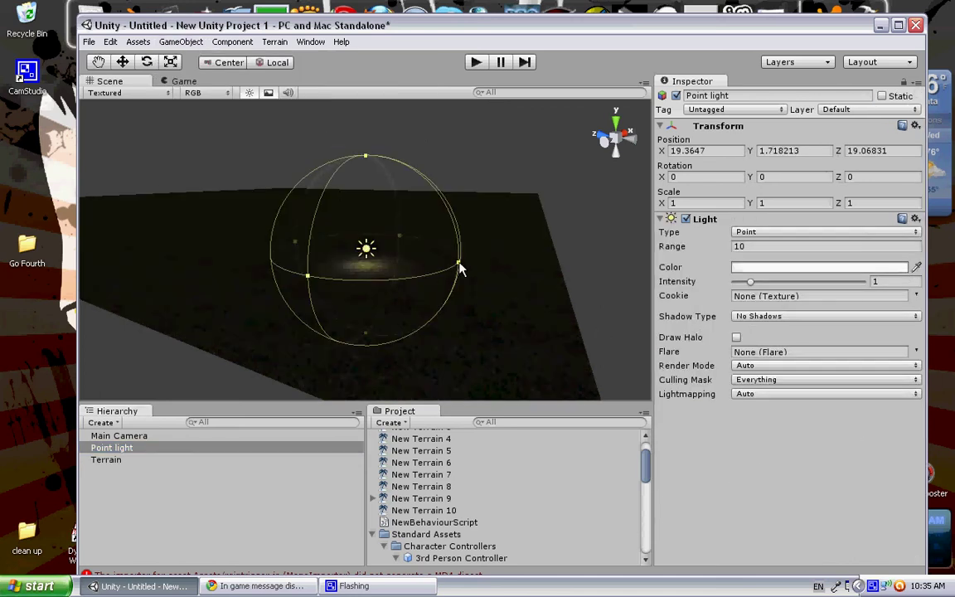
click(726, 274)
drag(675, 246, 709, 240)
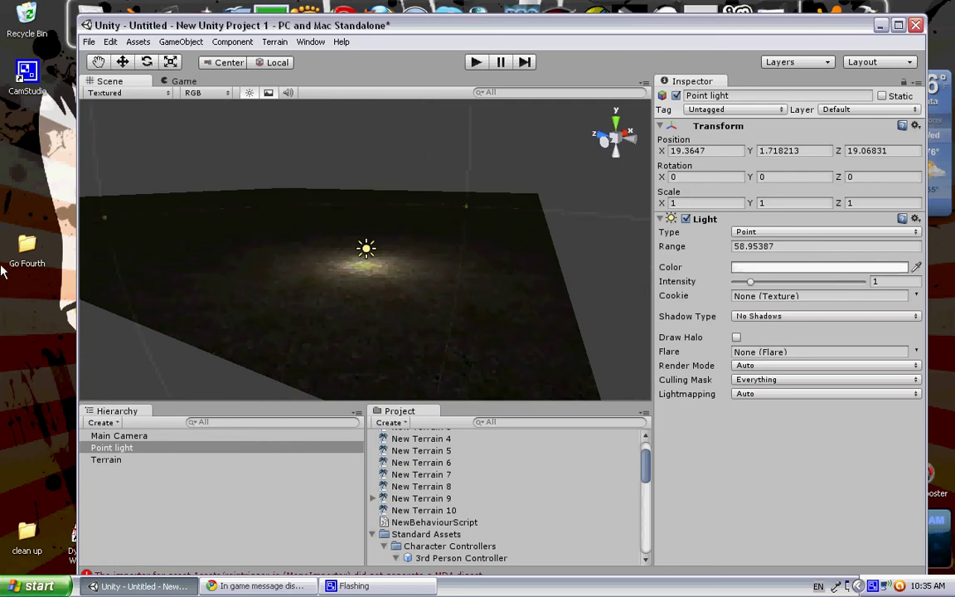
drag(751, 281, 814, 283)
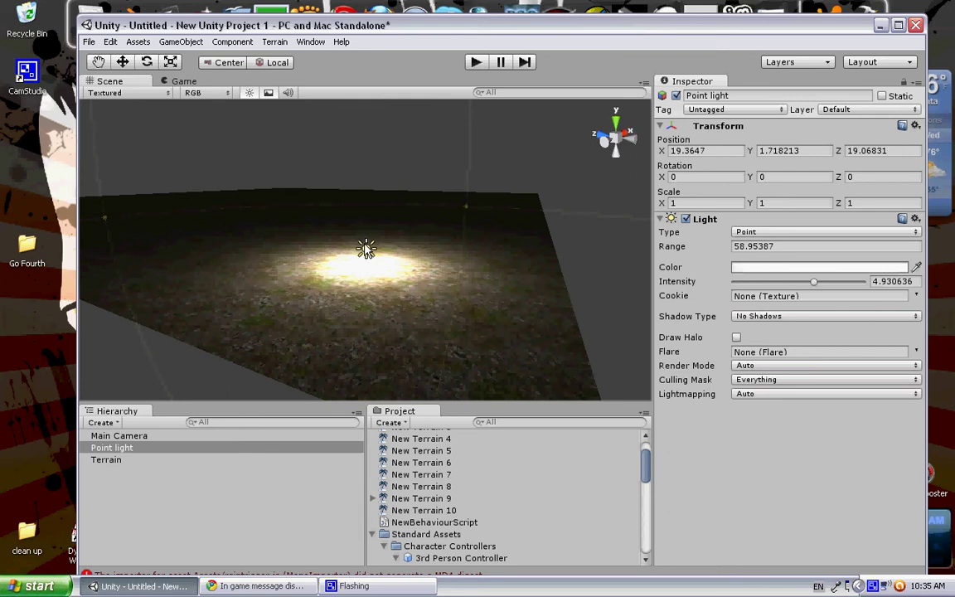
Raise the point light high above the terrain to about 33.85, 24.54, 3.73
drag(367, 247, 441, 207)
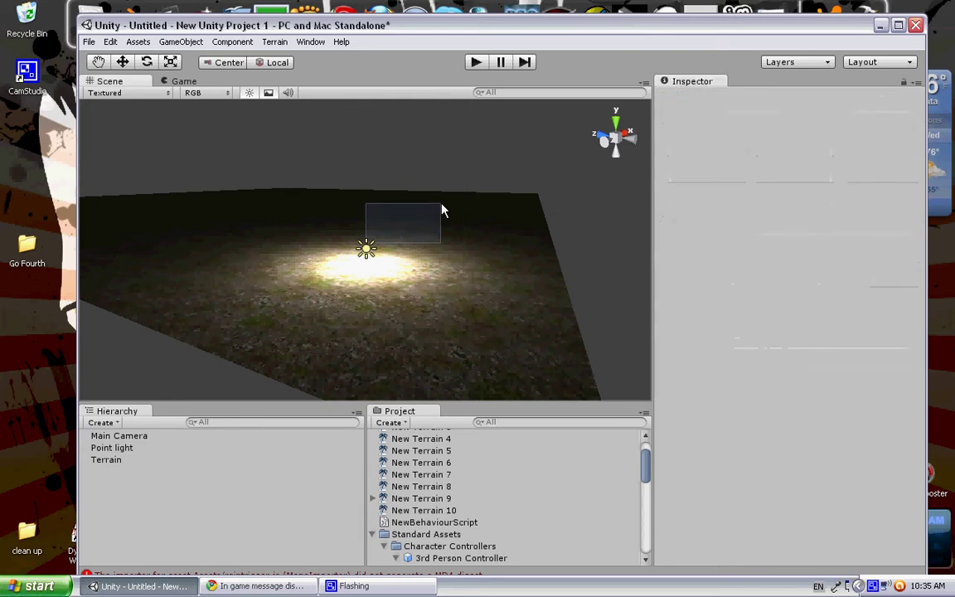
click(367, 250)
drag(368, 250, 340, 228)
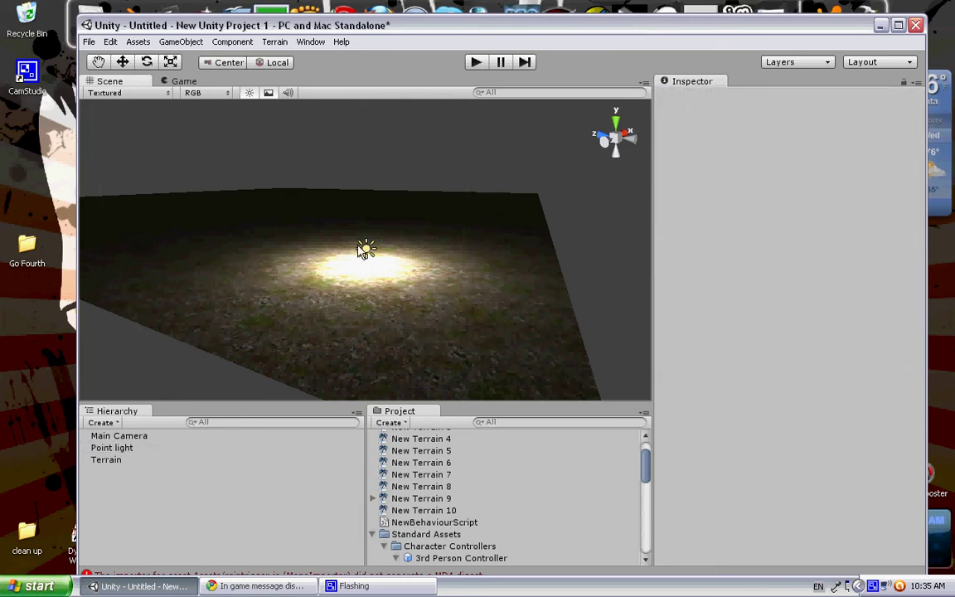
click(368, 250)
click(117, 59)
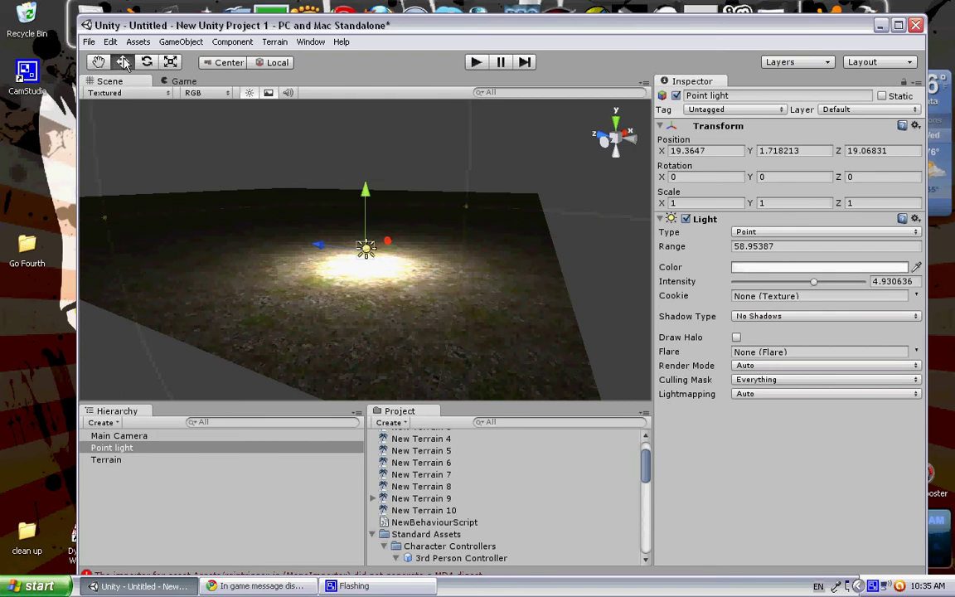
drag(369, 242, 495, 83)
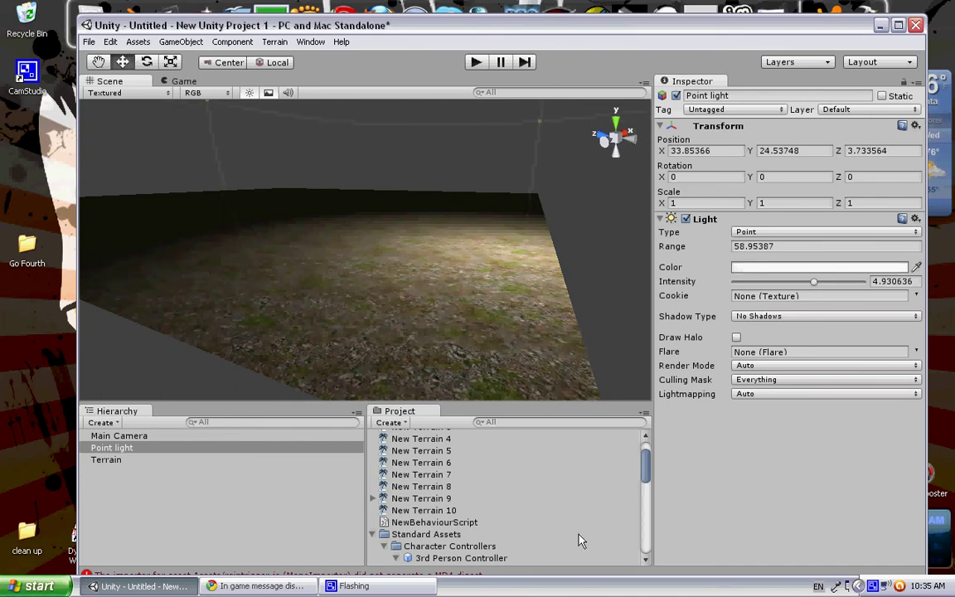
Add the 3rd Person Controller and lift it above the terrain to about 5.20, 1.47, 4.19
mouse_move(646, 469)
mouse_down()
mouse_move(646, 459)
mouse_move(646, 484)
mouse_up()
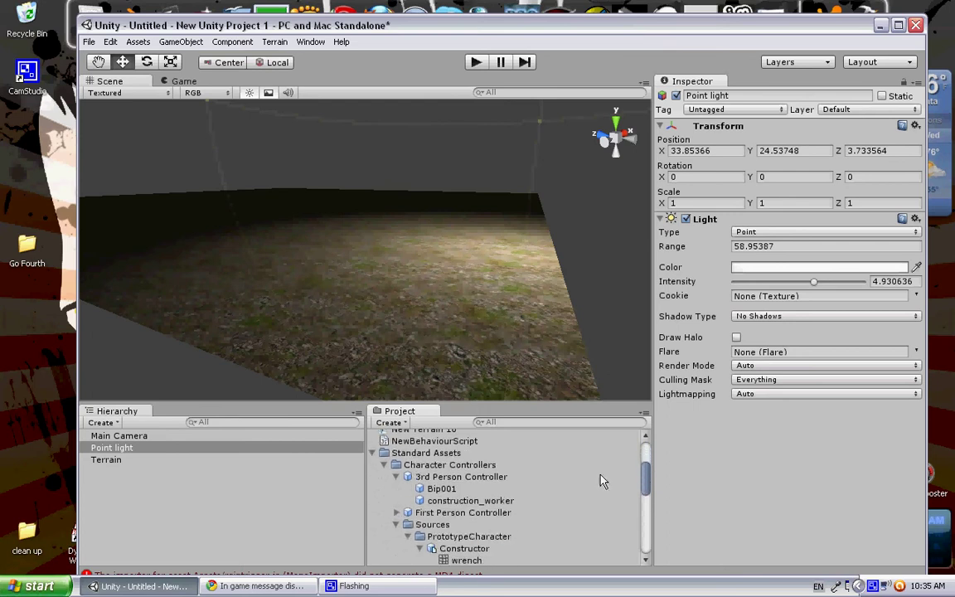
click(450, 479)
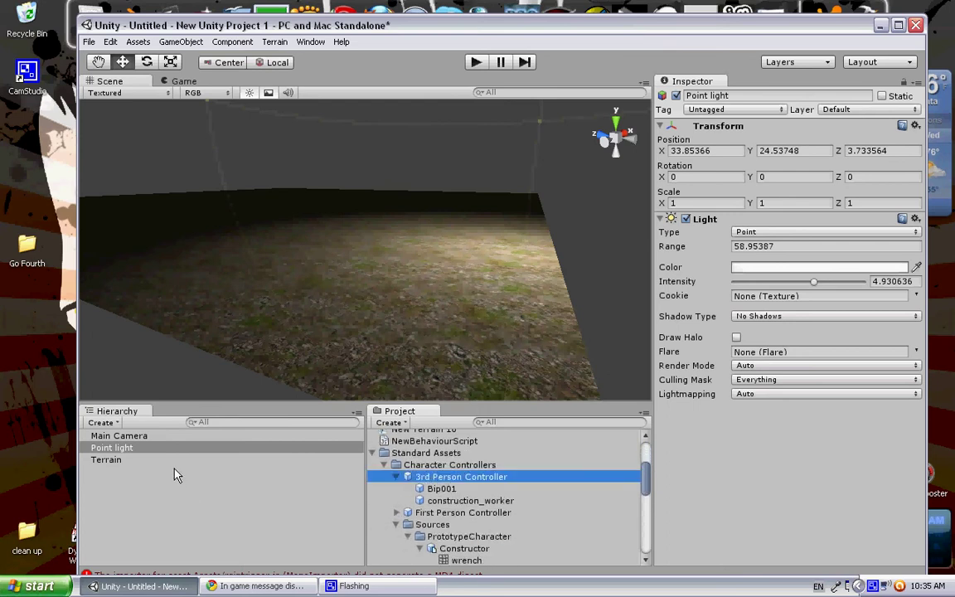
drag(208, 473, 202, 497)
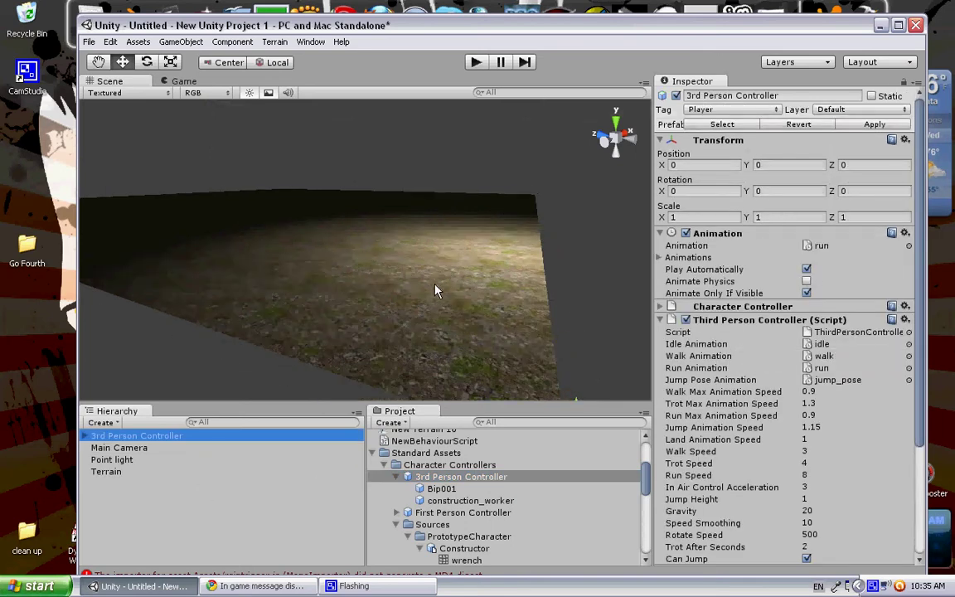
key(f)
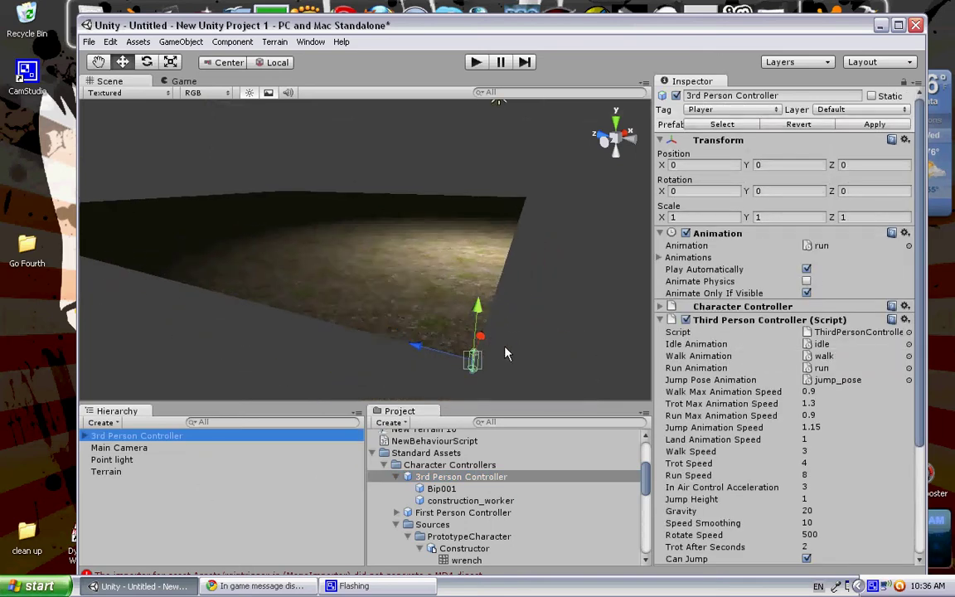
right_drag(505, 354, 386, 279)
drag(371, 309, 215, 178)
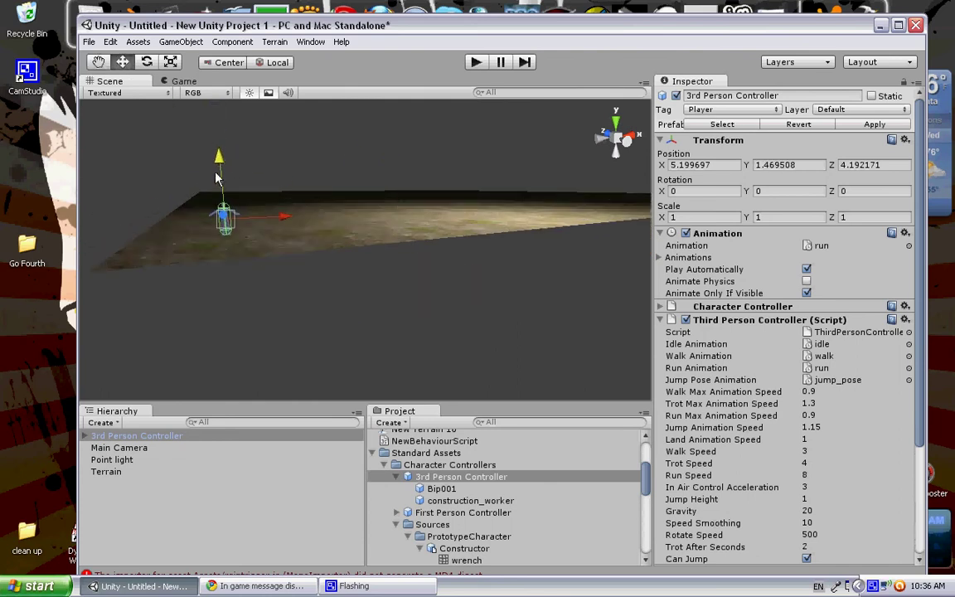
click(477, 63)
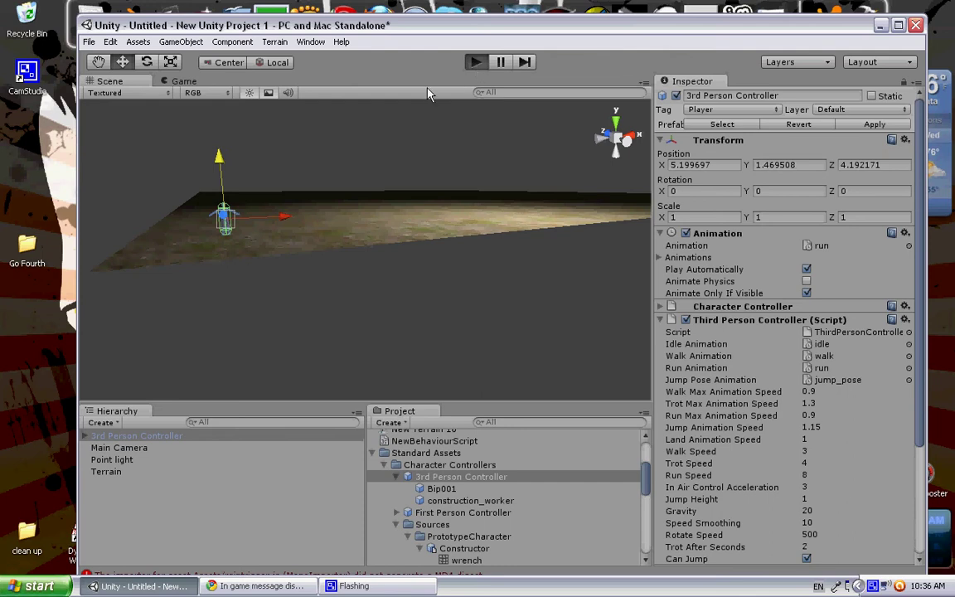
click(475, 63)
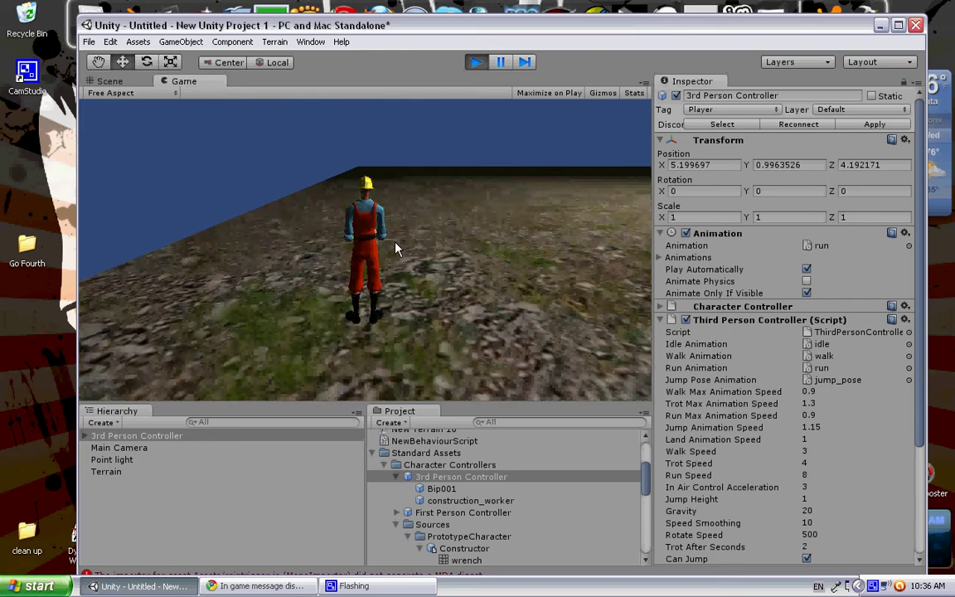
key(Up)
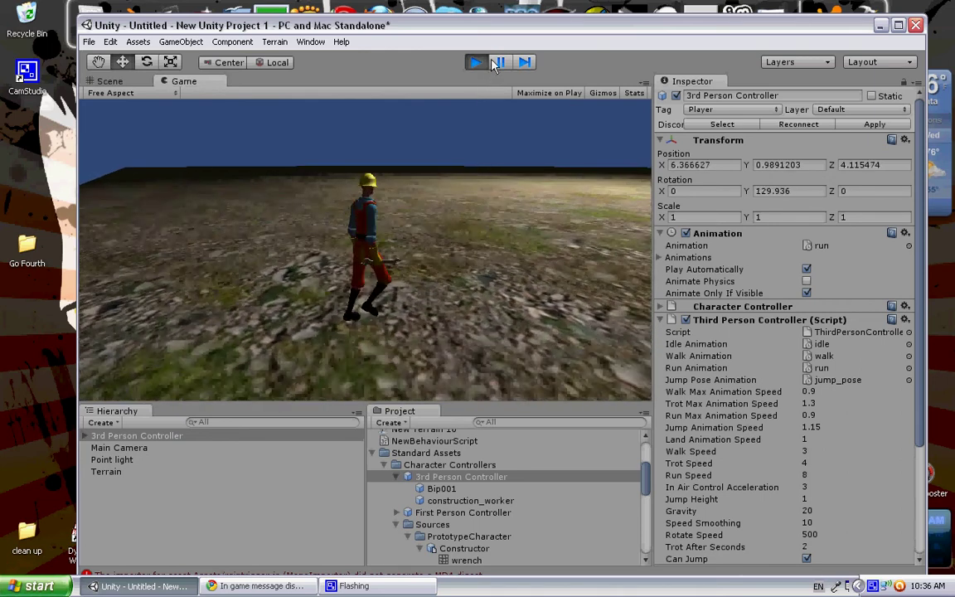
click(475, 65)
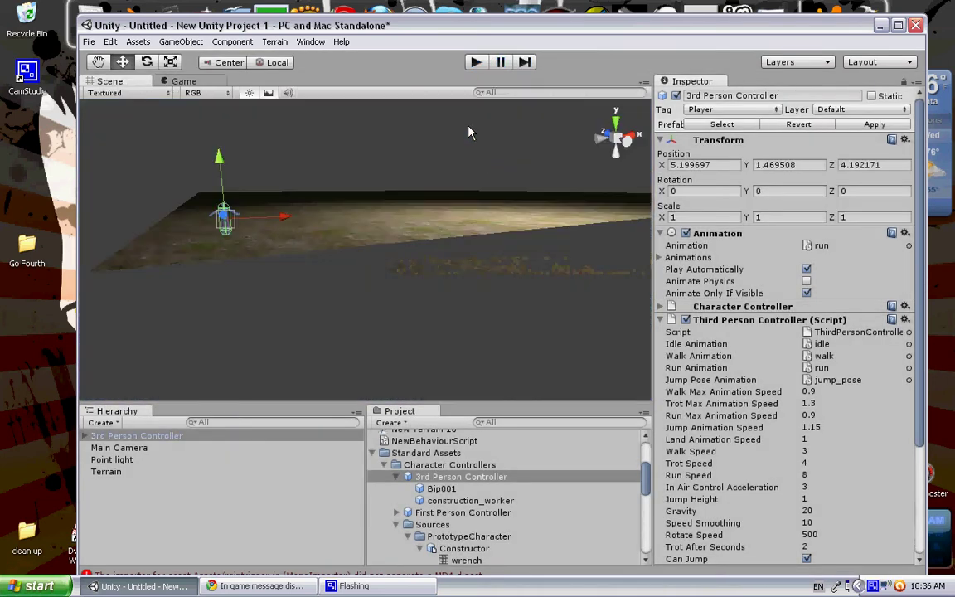
Create a Cube from GameObject > Create Other
click(181, 42)
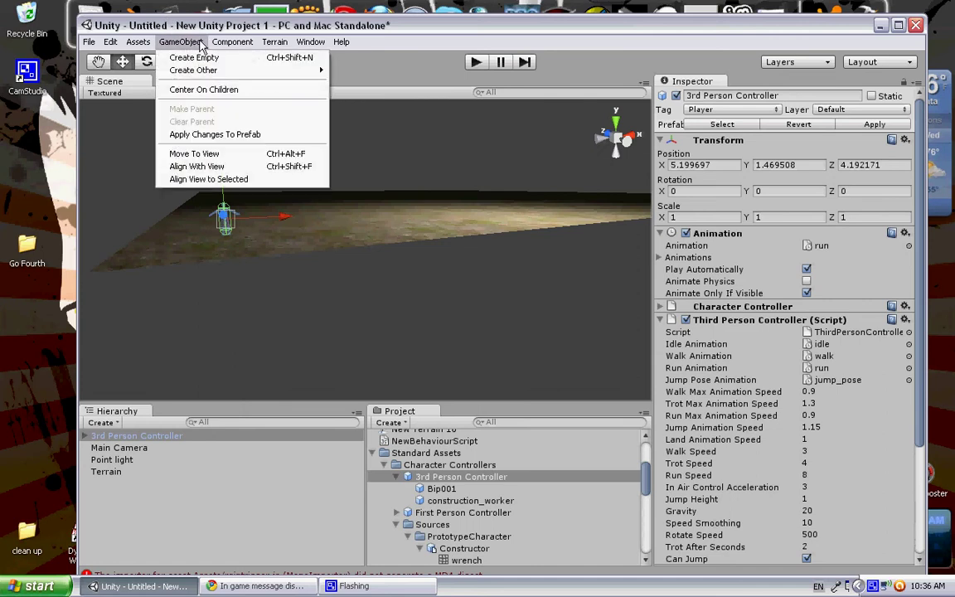
mouse_move(199, 73)
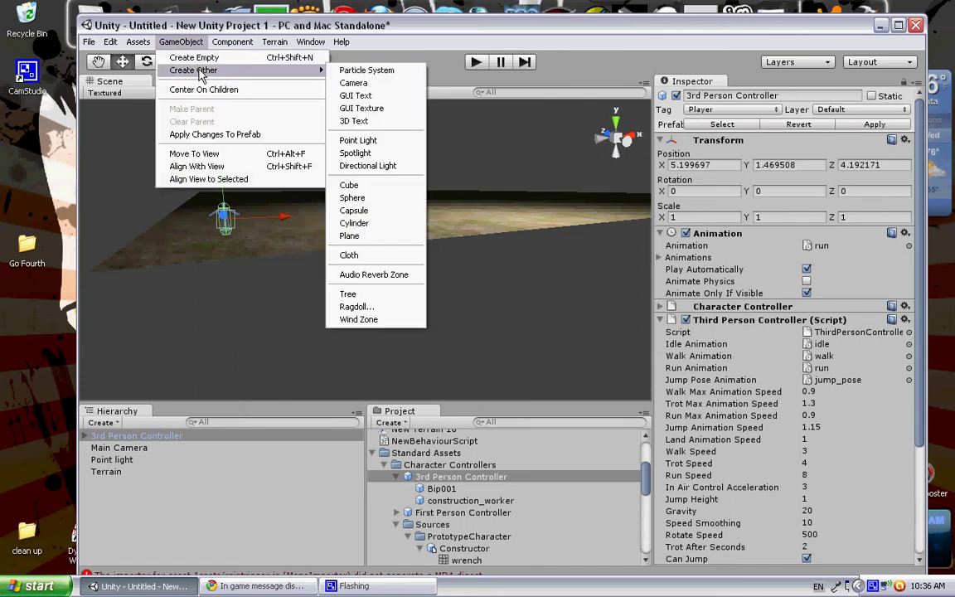
click(363, 186)
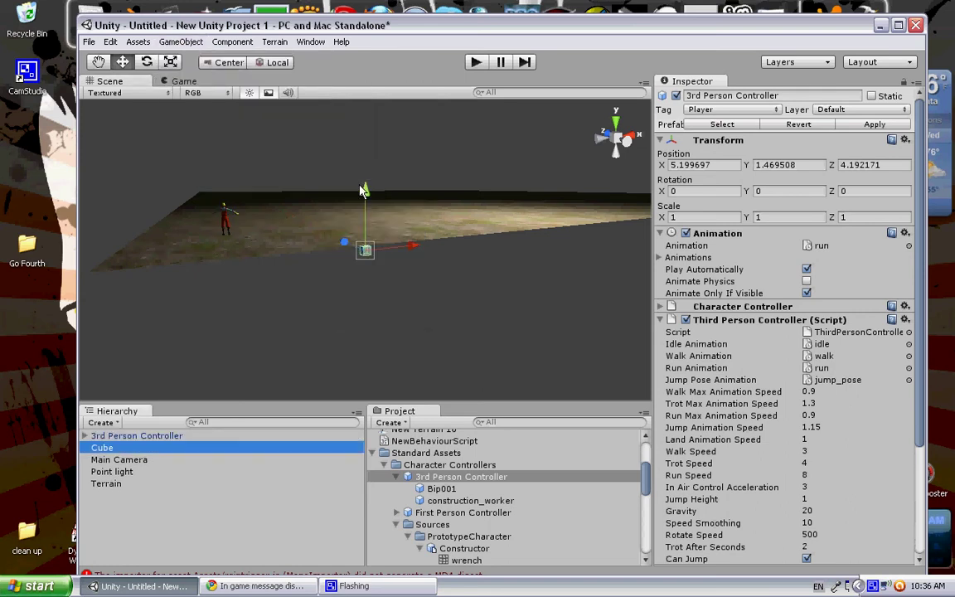
Scale the Cube to roughly 29.70 × 10.10 × 31.06, forming a large wall box
click(171, 62)
drag(407, 253, 5, 214)
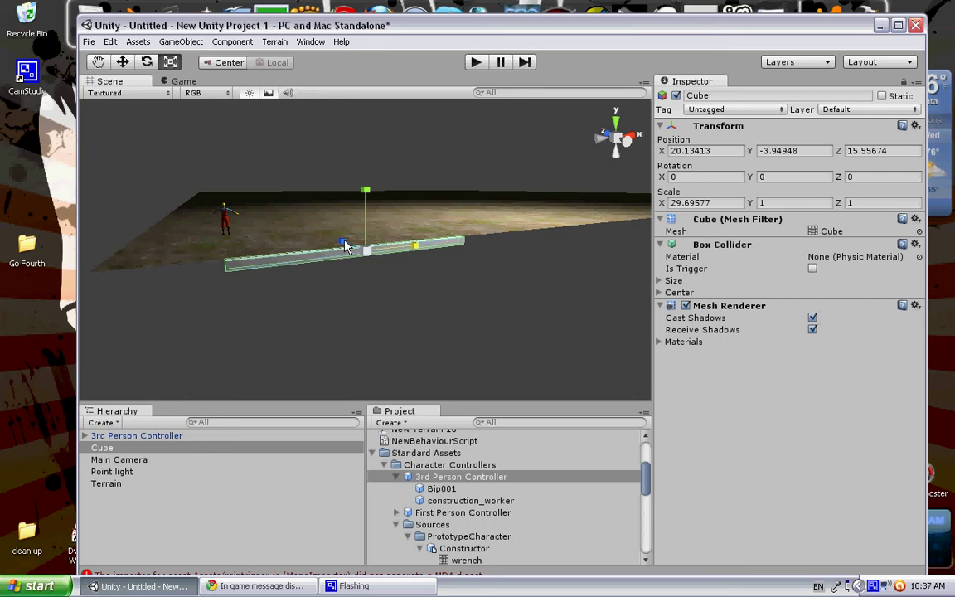
drag(343, 244, 843, 492)
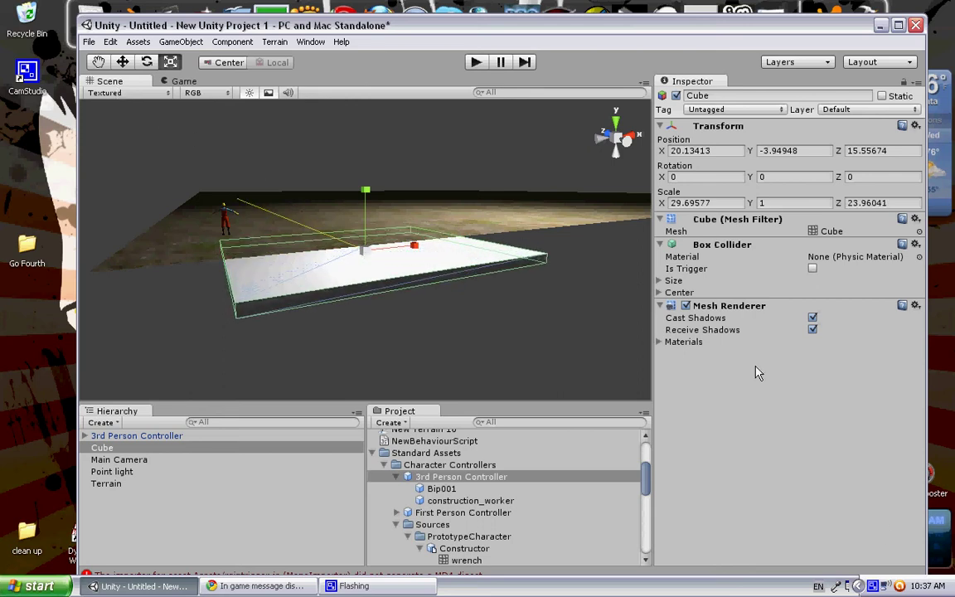
drag(756, 374, 634, 373)
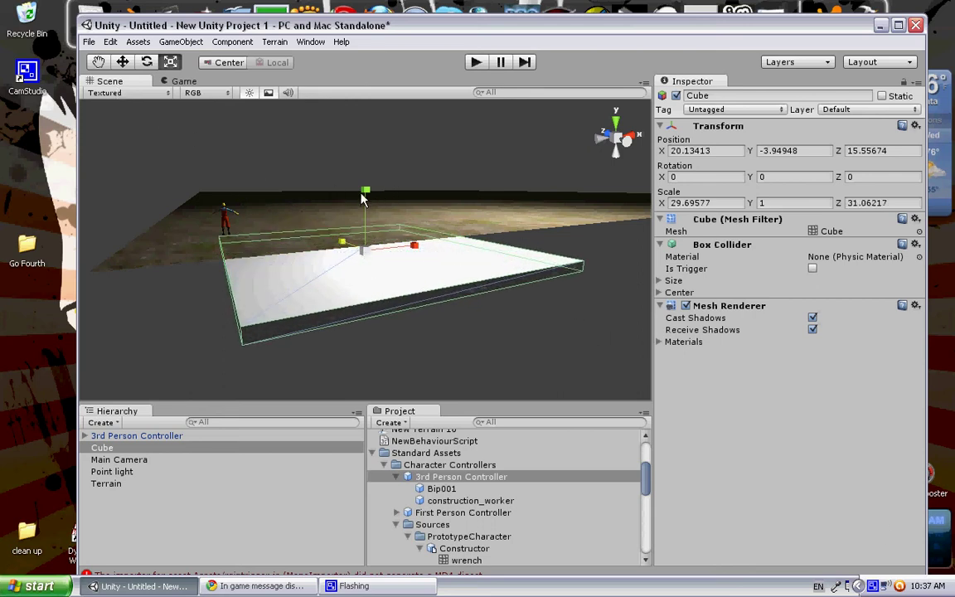
drag(366, 193, 294, 265)
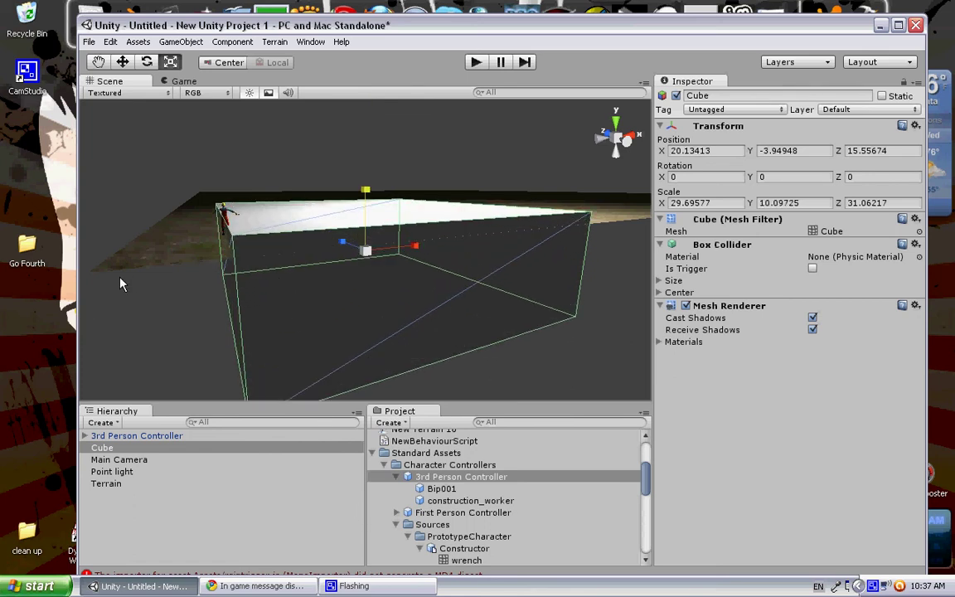
drag(182, 320, 210, 323)
middle_drag(173, 339, 193, 328)
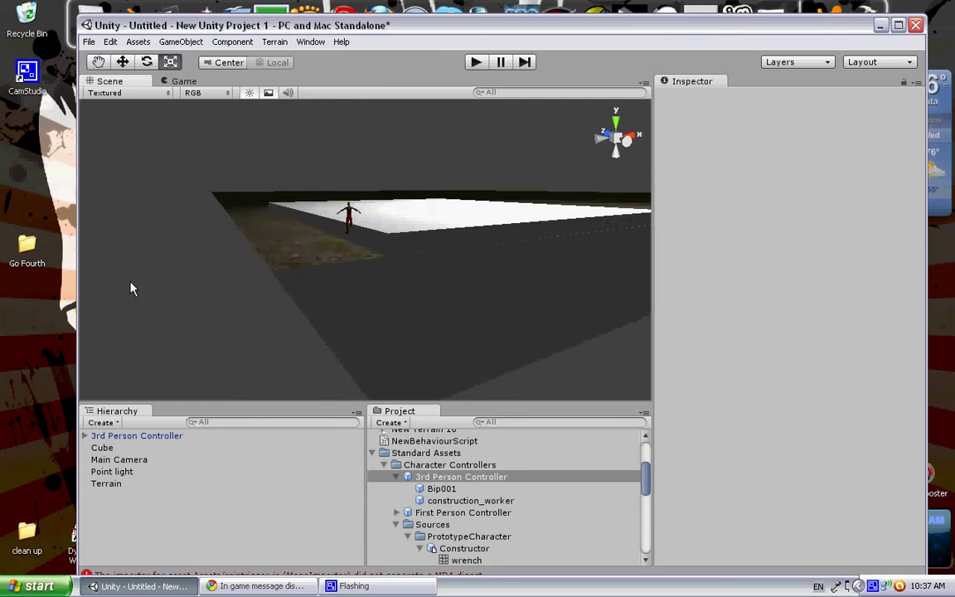
alt+drag(232, 325, 252, 296)
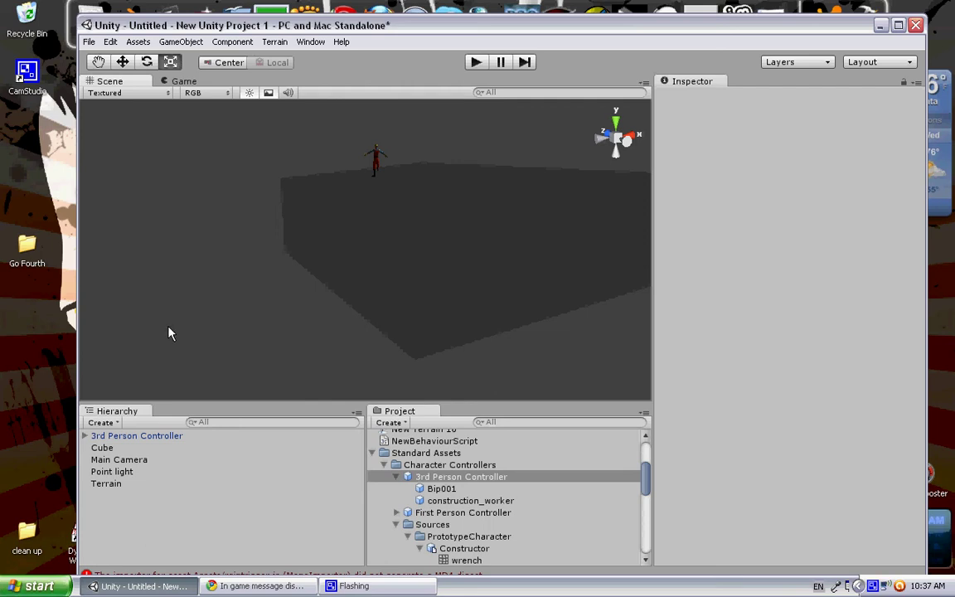
alt+drag(209, 288, 223, 303)
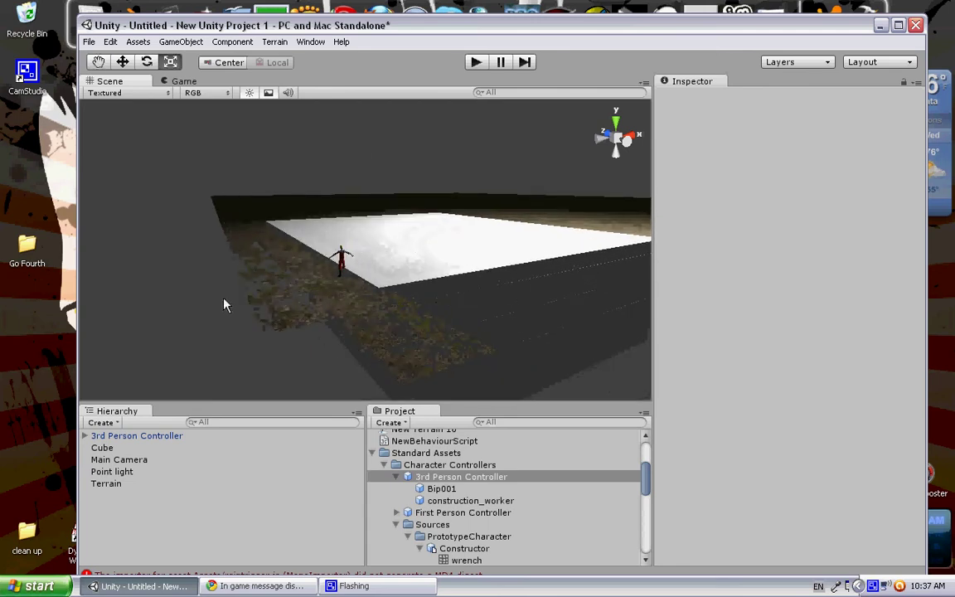
click(429, 260)
click(124, 65)
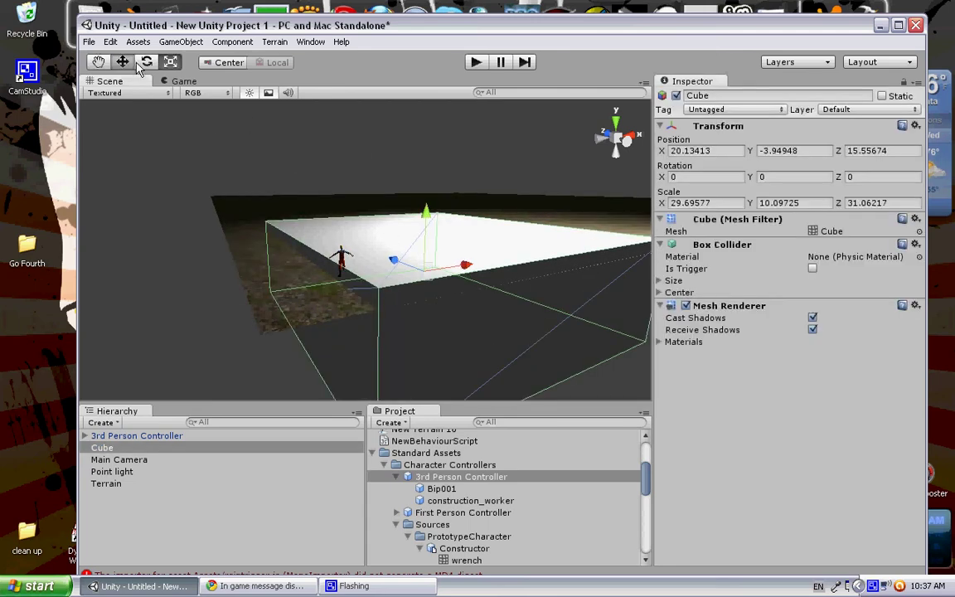
drag(428, 265, 359, 199)
alt+drag(205, 337, 465, 274)
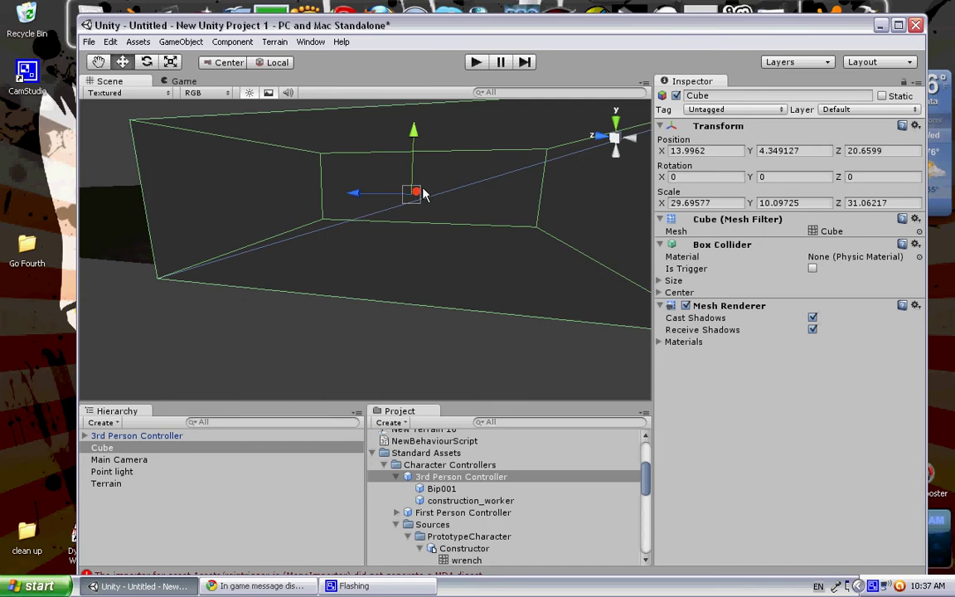
drag(423, 193, 308, 210)
alt+drag(556, 346, 524, 276)
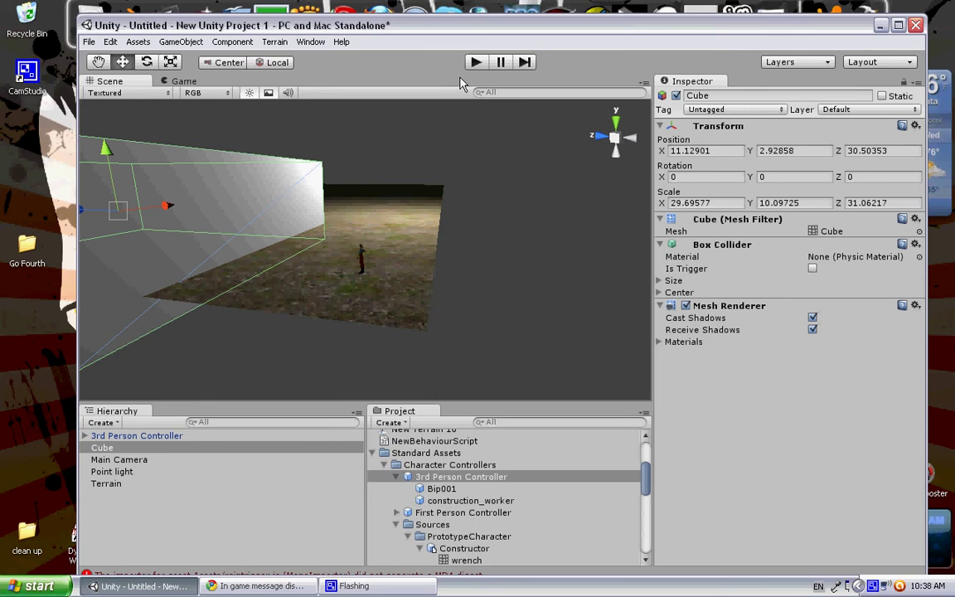
Play-test by walking and jumping the construction worker into the cube wall, then stop
click(476, 62)
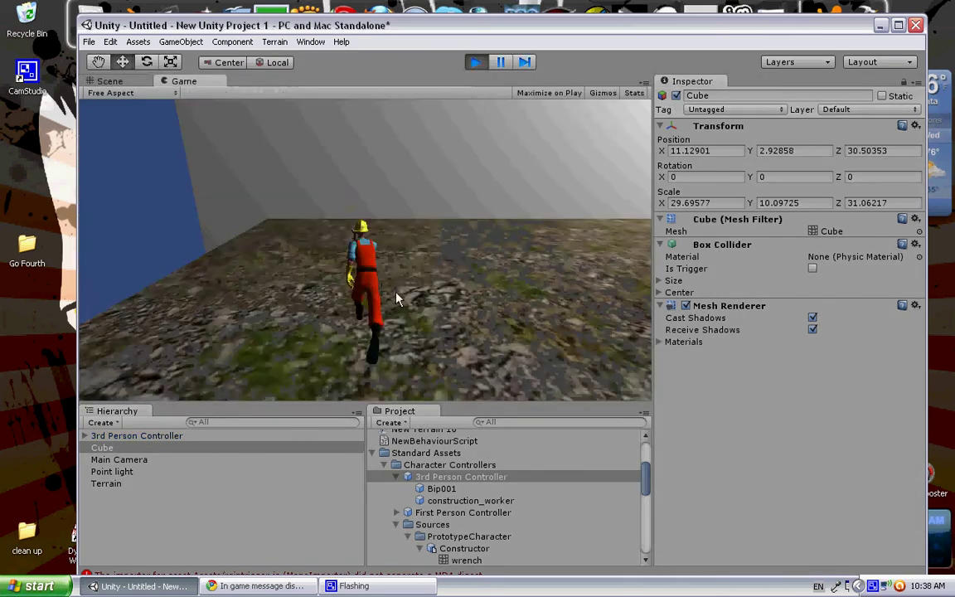
key(Left)
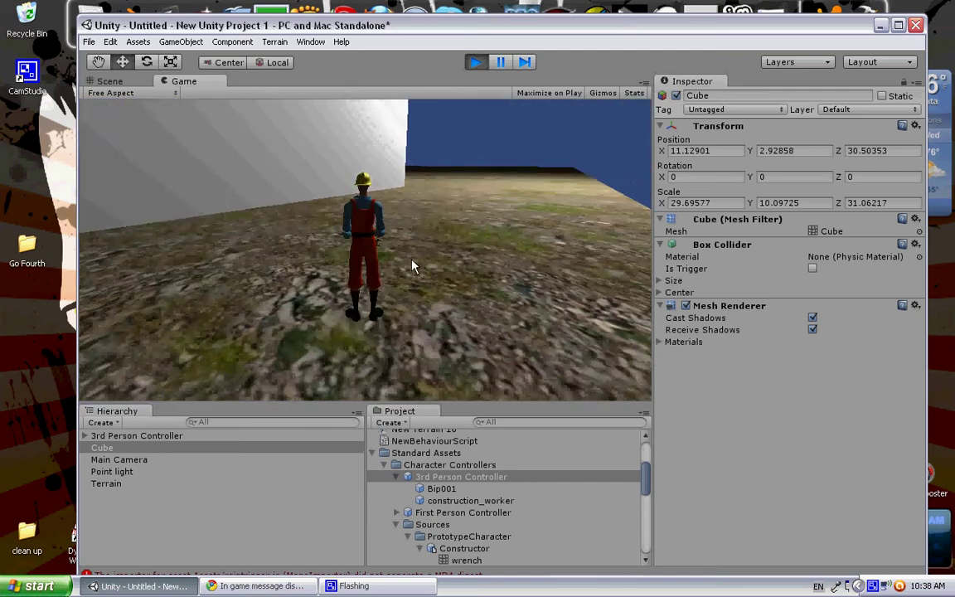
key(Left)
key(Up)
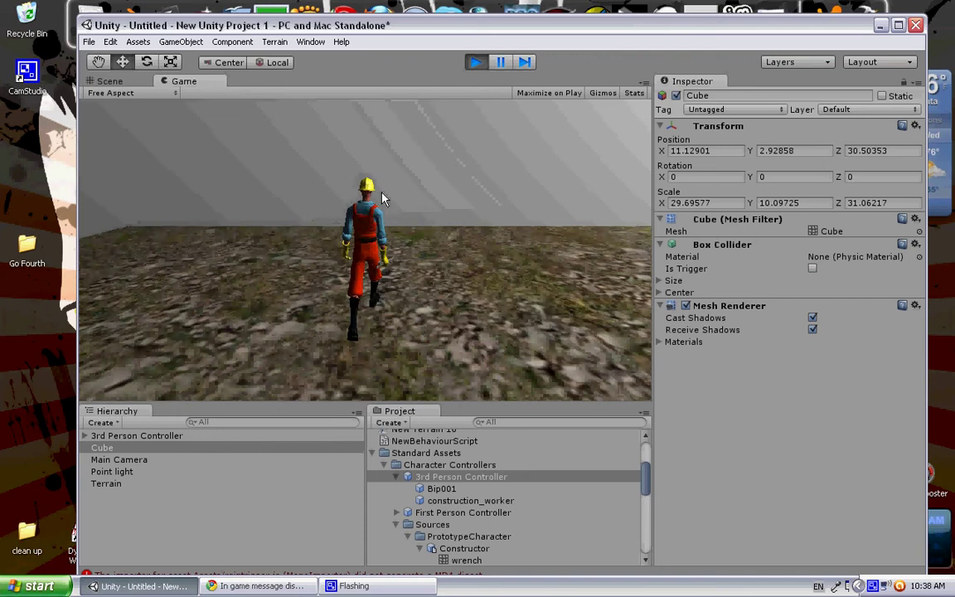
key(space)
key(Down)
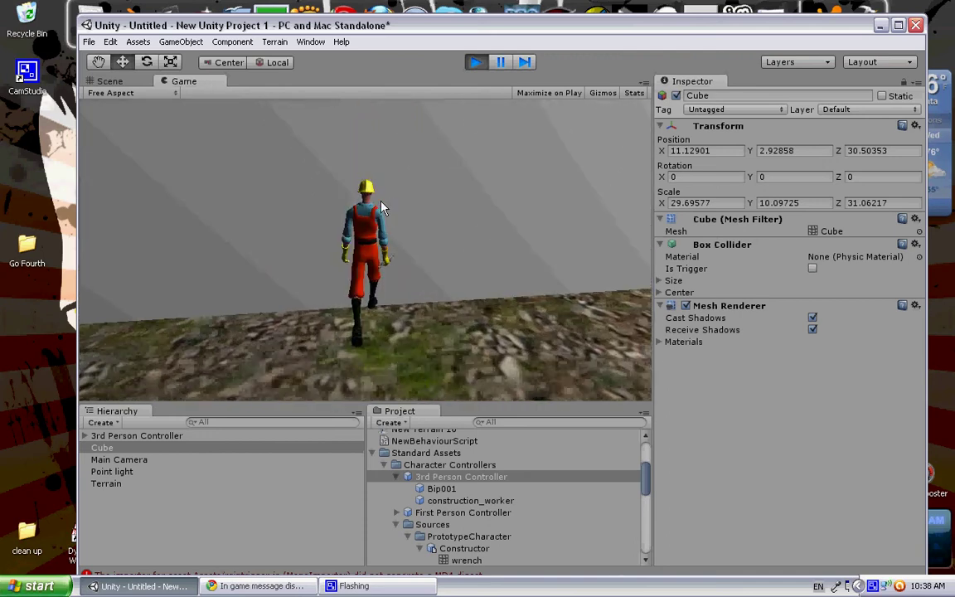
key(space)
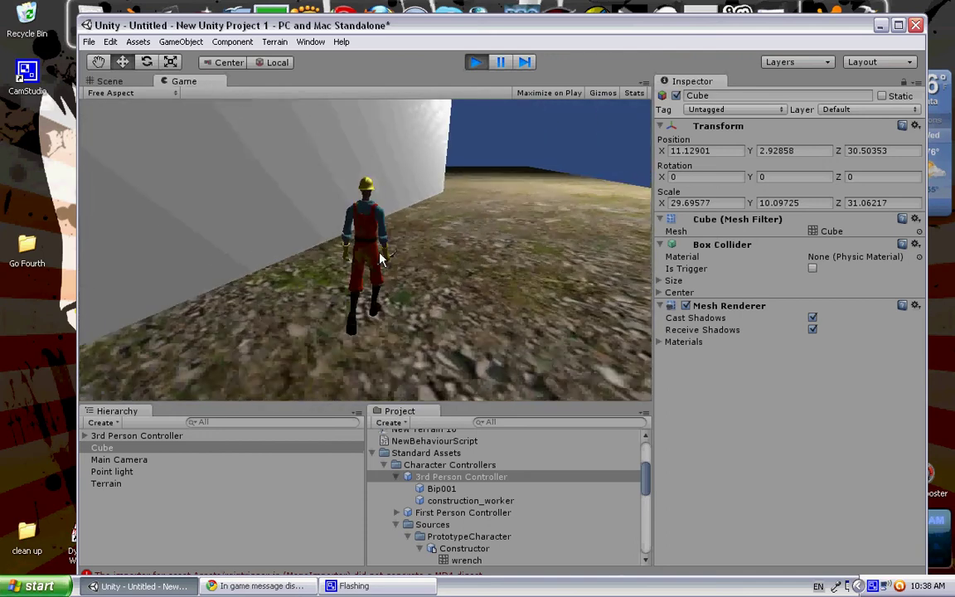
key(Left)
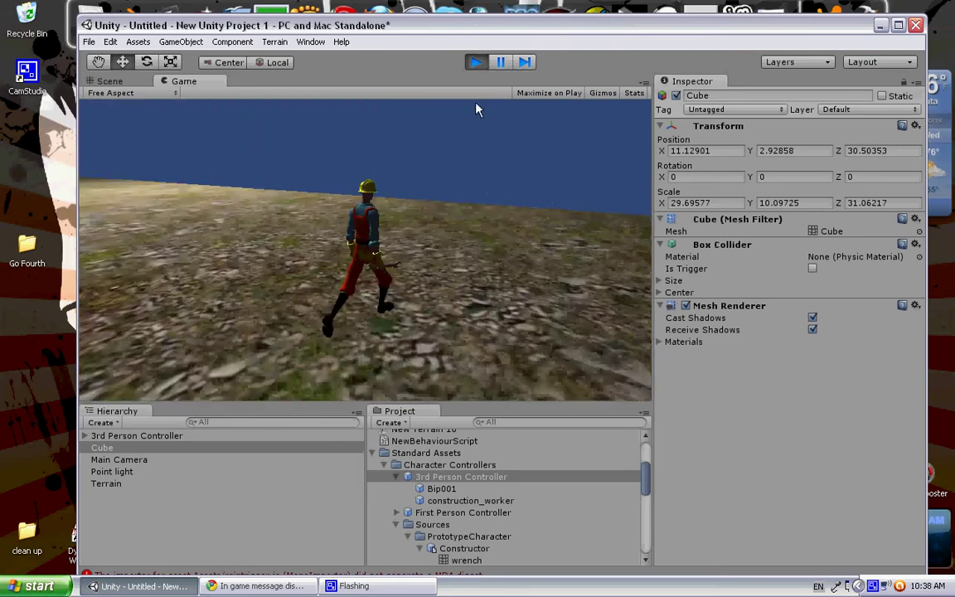
click(477, 63)
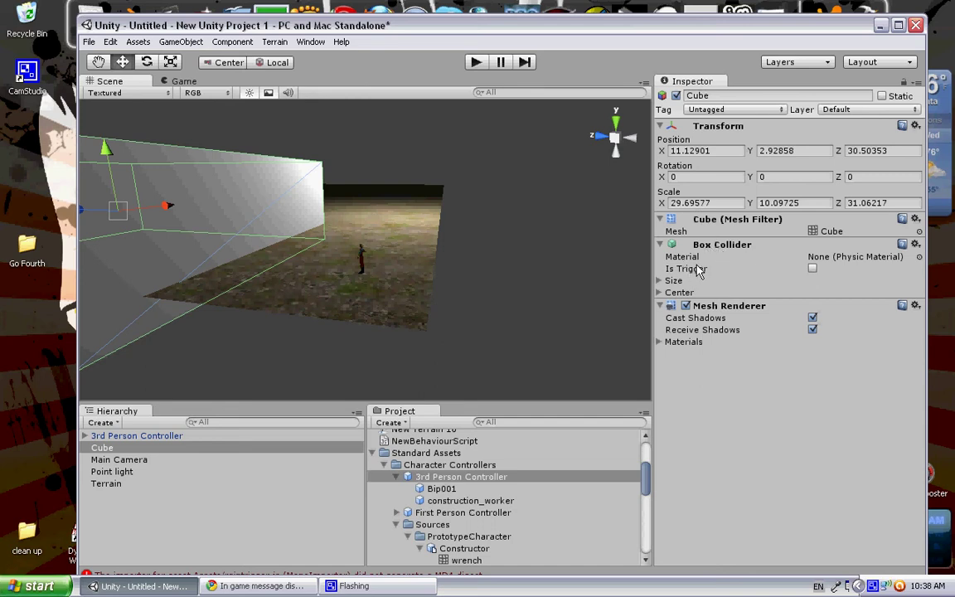
Turn on Is Trigger for the Cube's Box Collider and start playing the scene
click(813, 270)
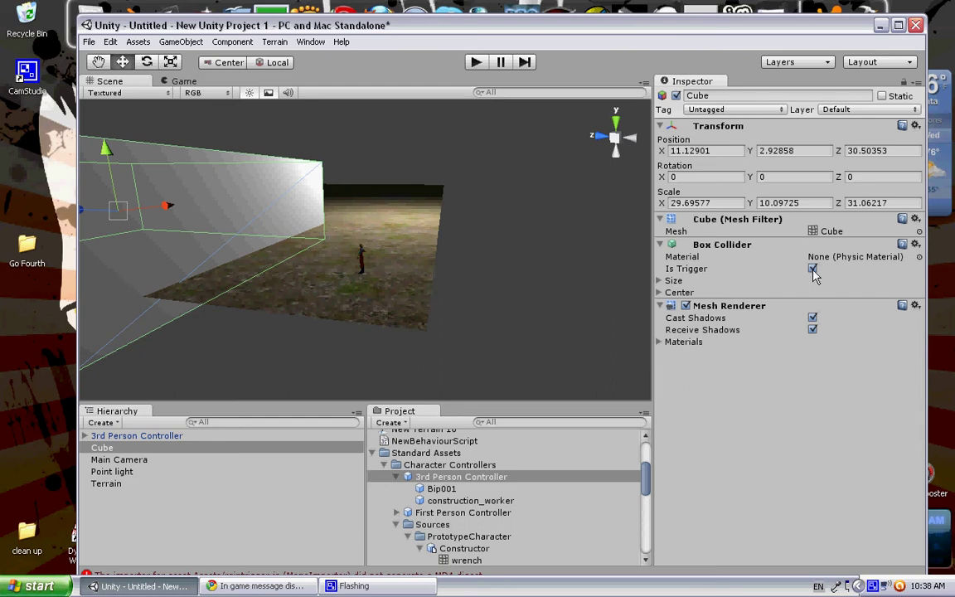
click(475, 63)
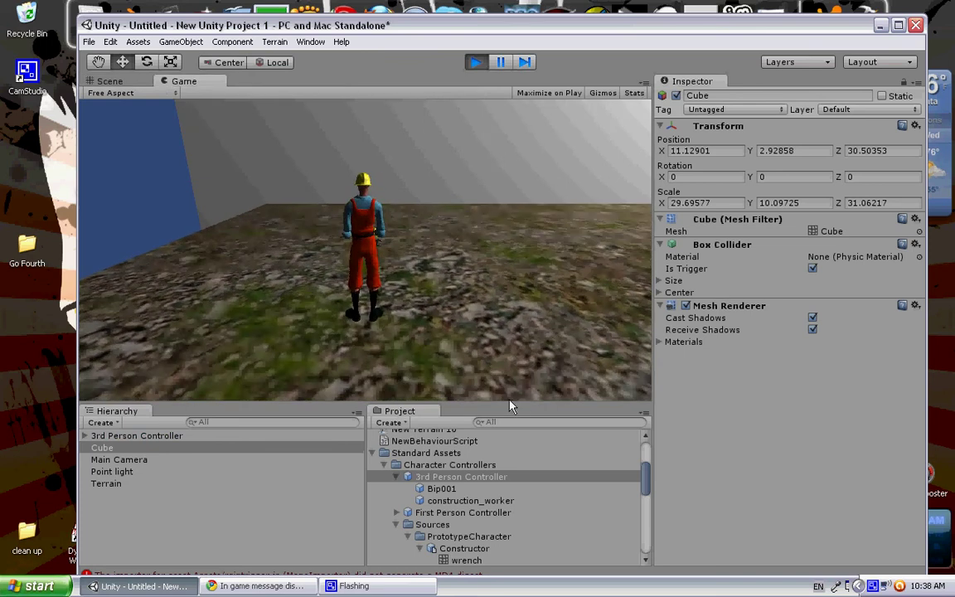
Walk the worker through the trigger cube using WASD, then stop play
key(w)
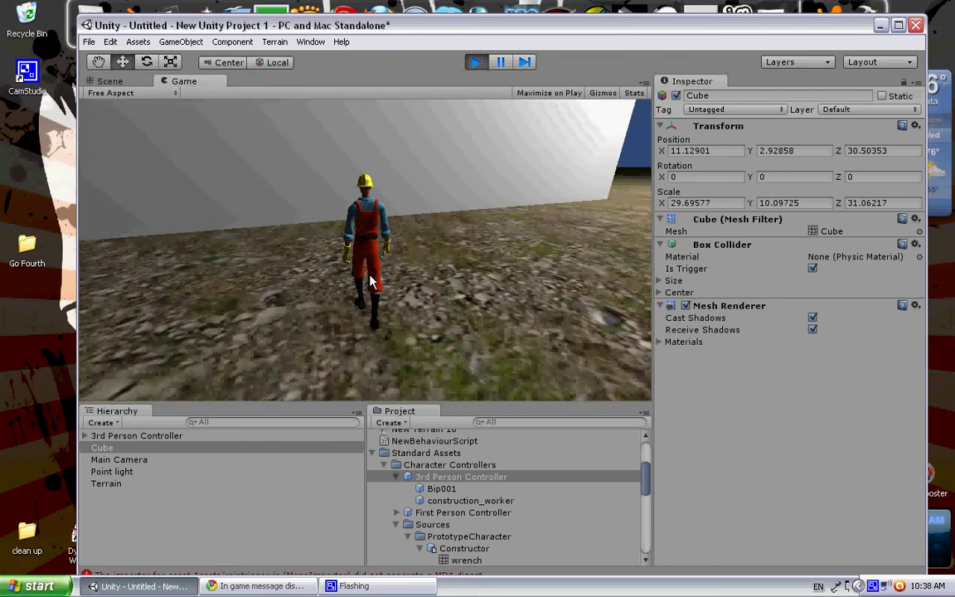
key(a)
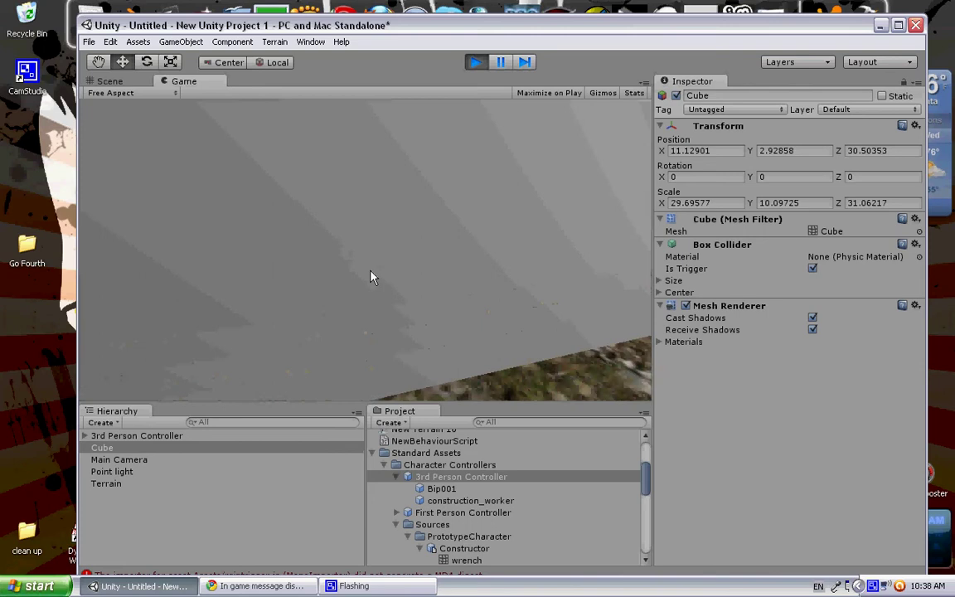
key(s)
key(a)
key(w)
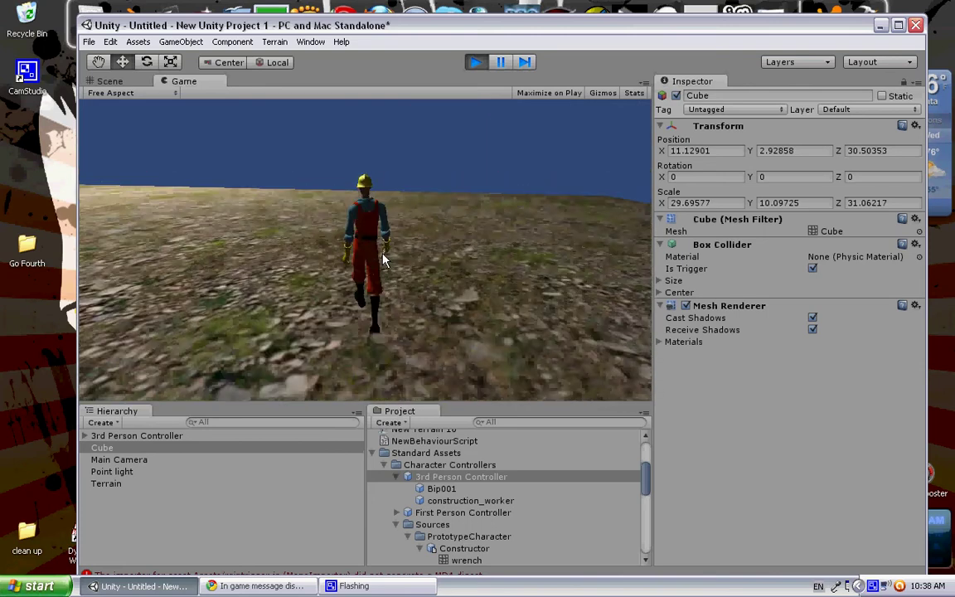
key(a)
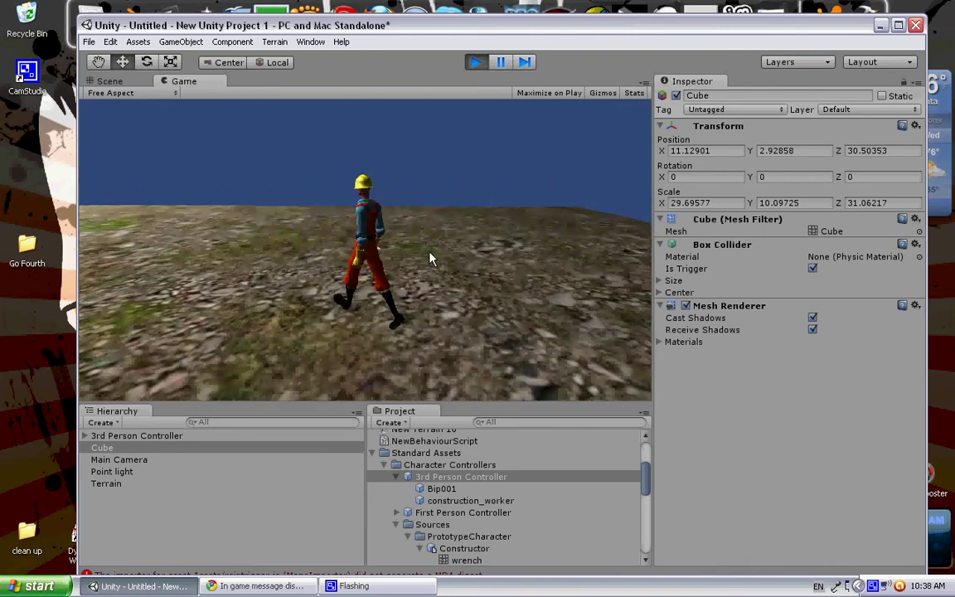
key(a)
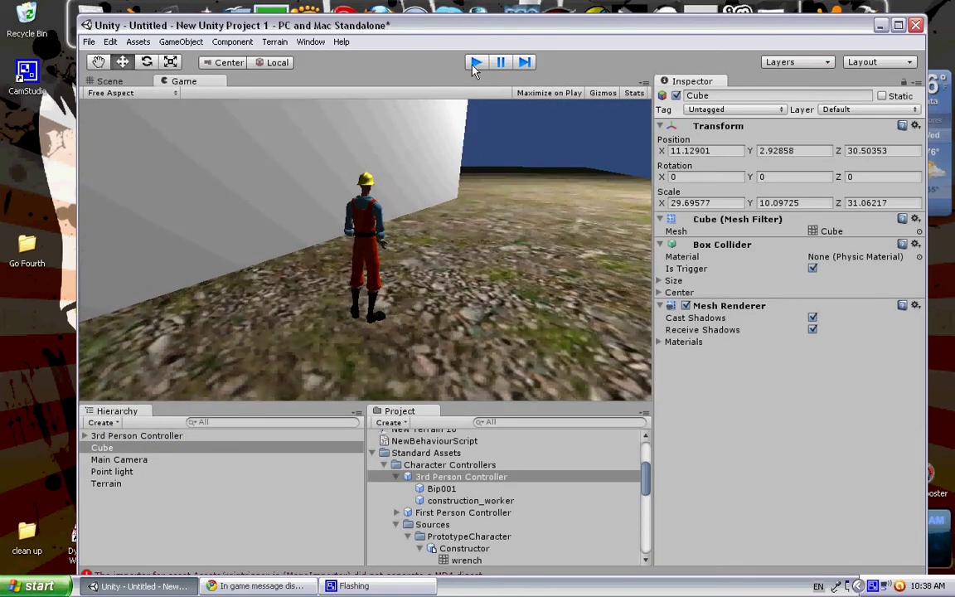
click(476, 62)
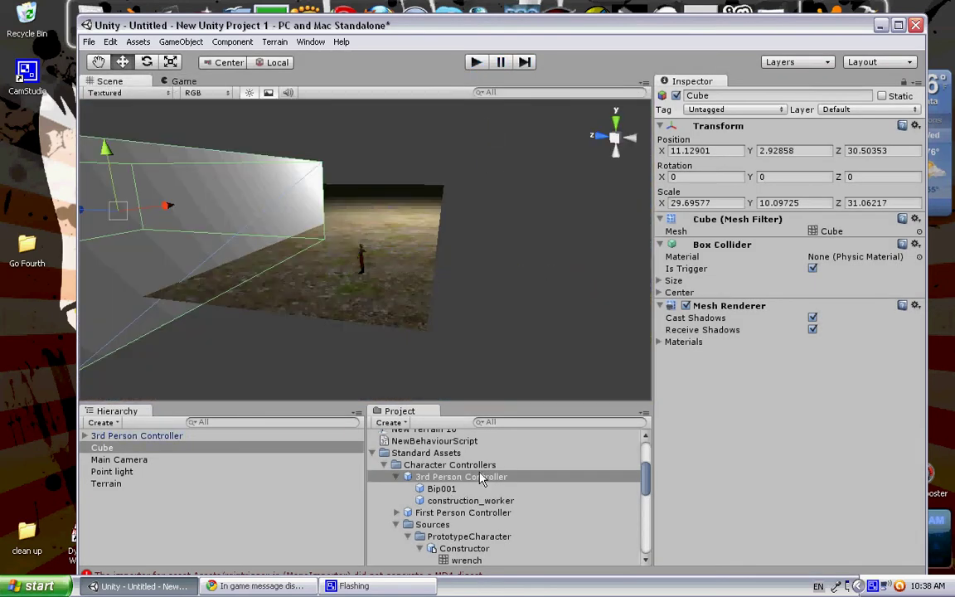
Select NewBehaviourScript in the Project panel to review its destroy-on-trigger code
scroll(479, 479, up, 3)
scroll(479, 479, down, 1)
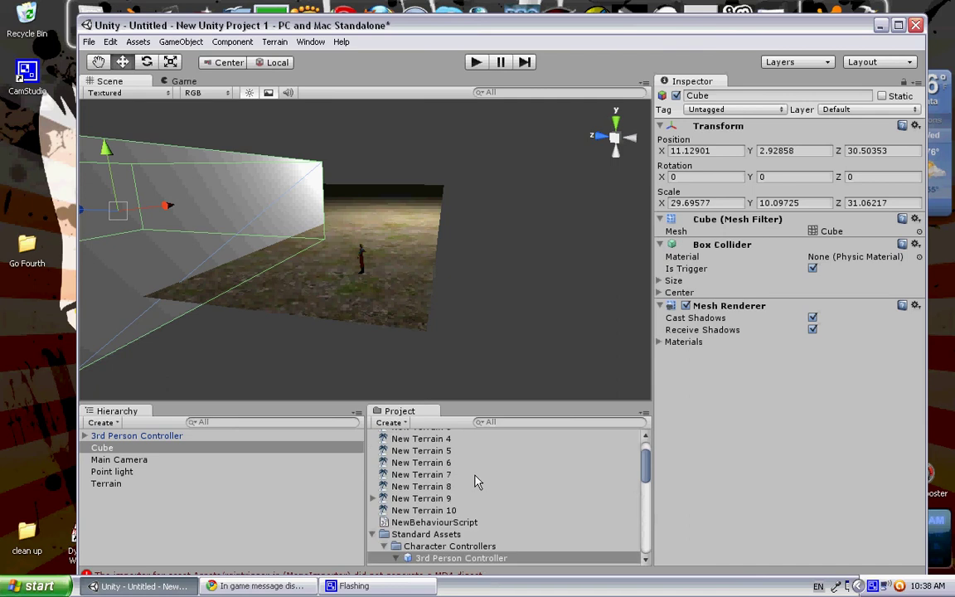
click(448, 523)
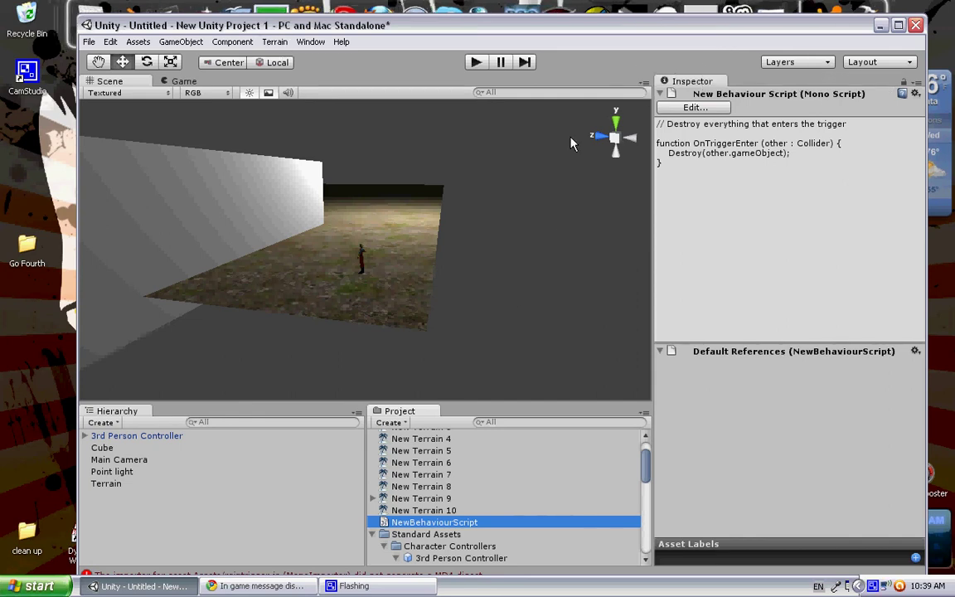
Attach NewBehaviourScript to the Cube and start Play mode to test it
click(102, 449)
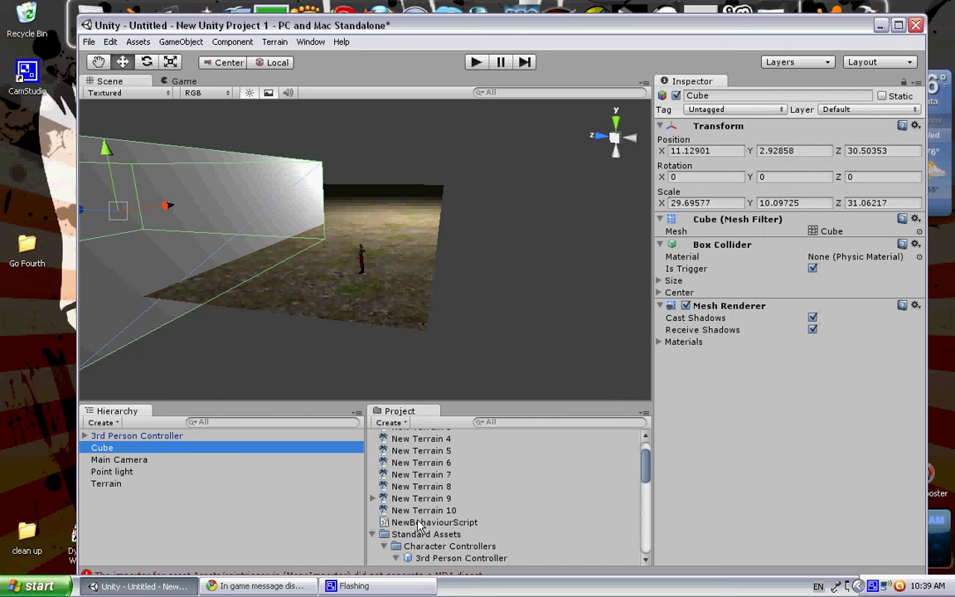
drag(421, 525, 784, 410)
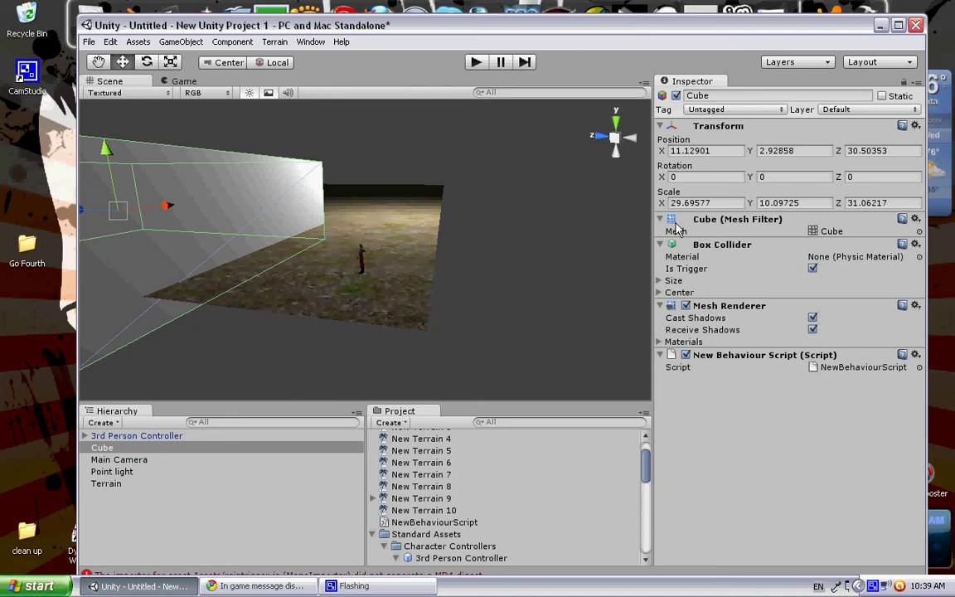
click(476, 62)
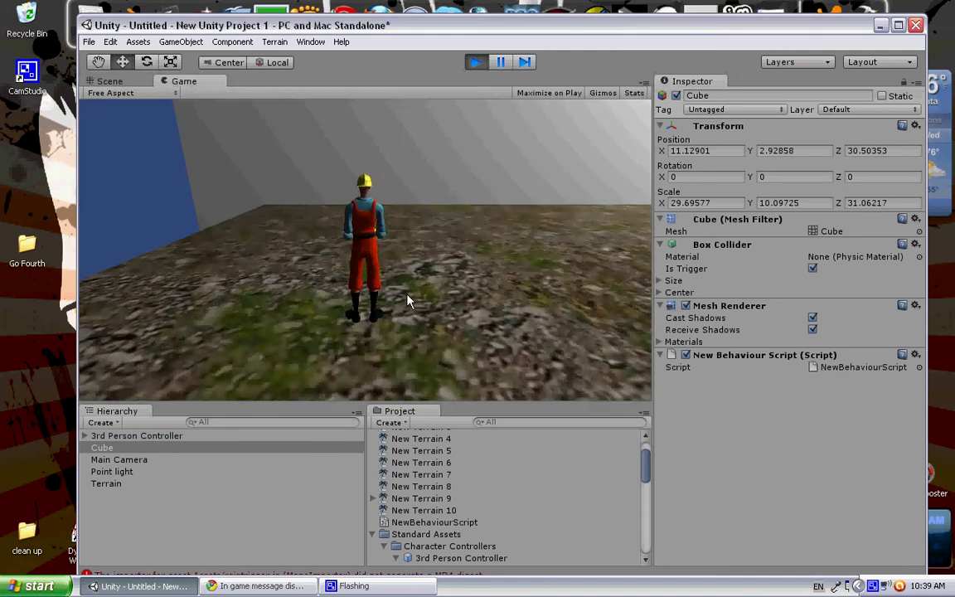
Walk and jump the worker into the trigger cube, then stop Play mode
key(w)
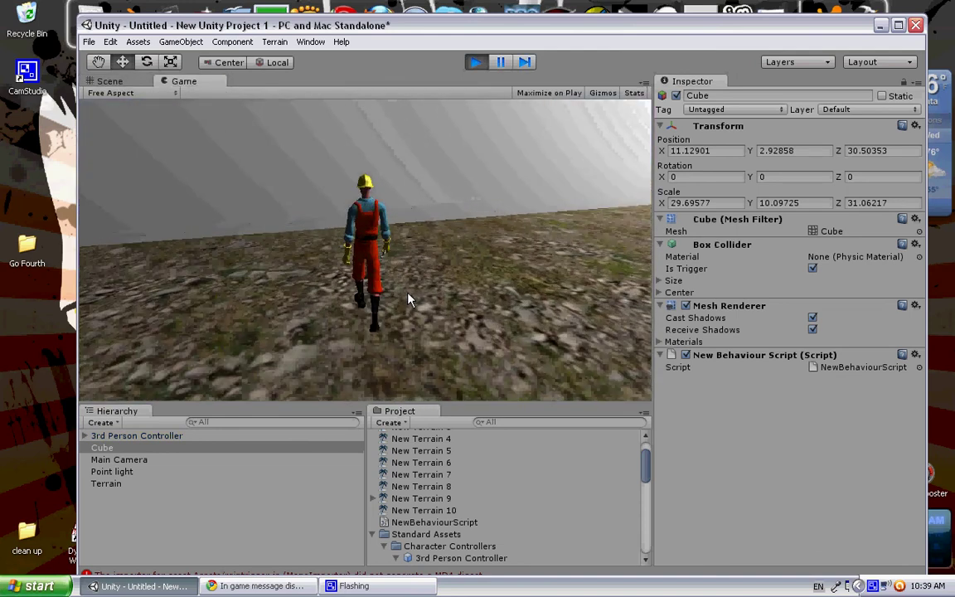
key(space)
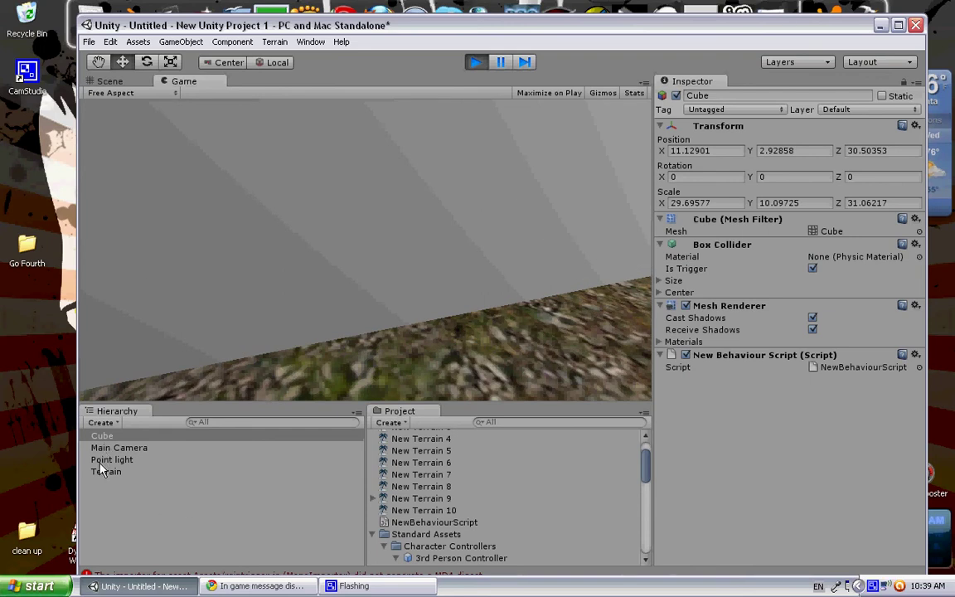
click(476, 63)
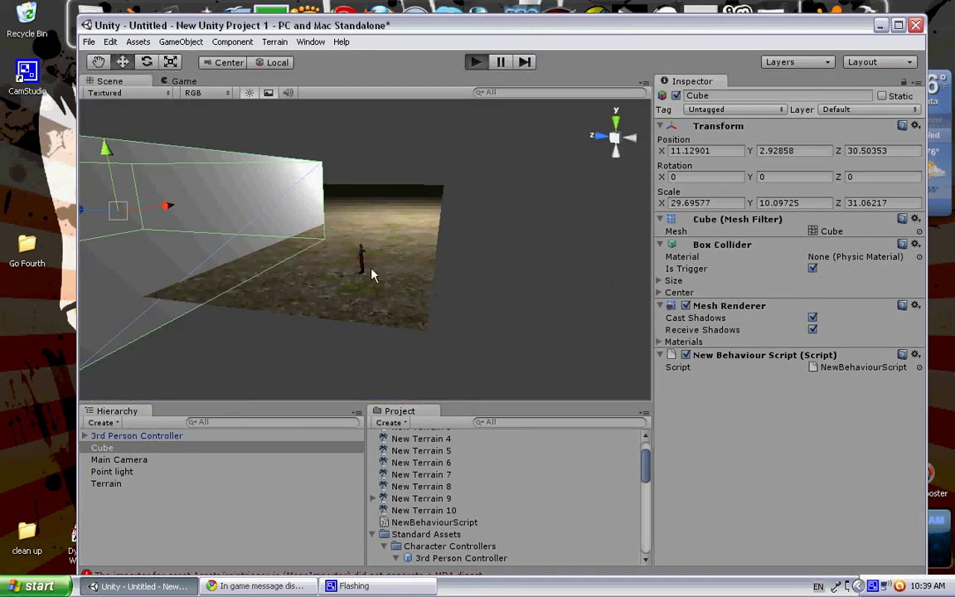
Replay the scene, expand the 3rd Person Controller's children, run the worker forward, then stop
key(ctrl+p)
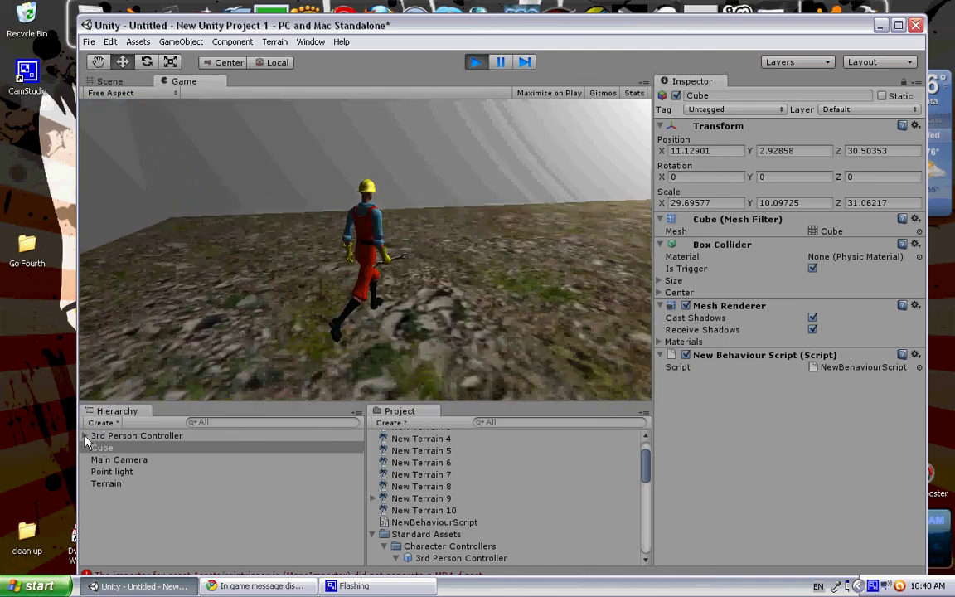
click(85, 436)
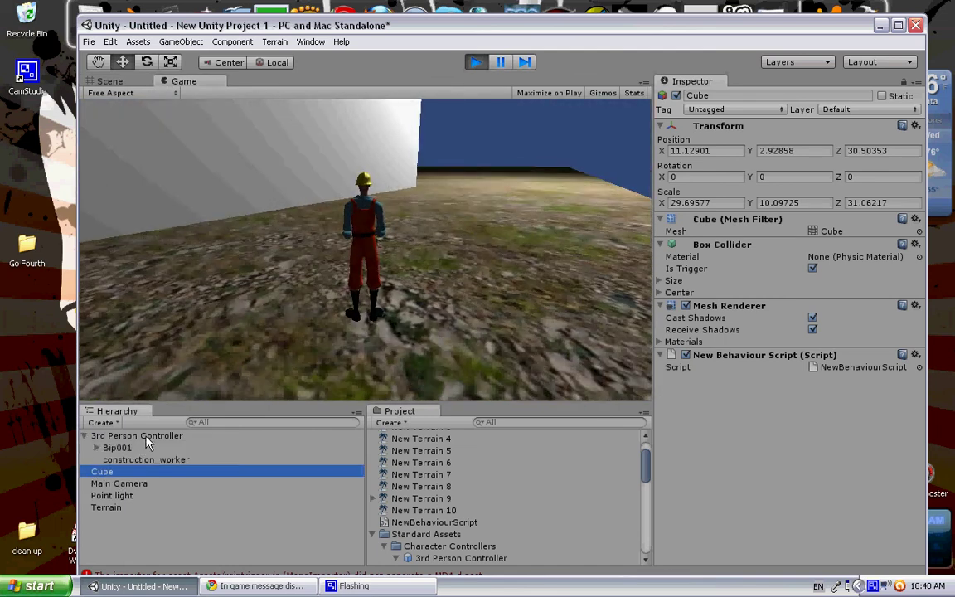
click(191, 228)
key(w)
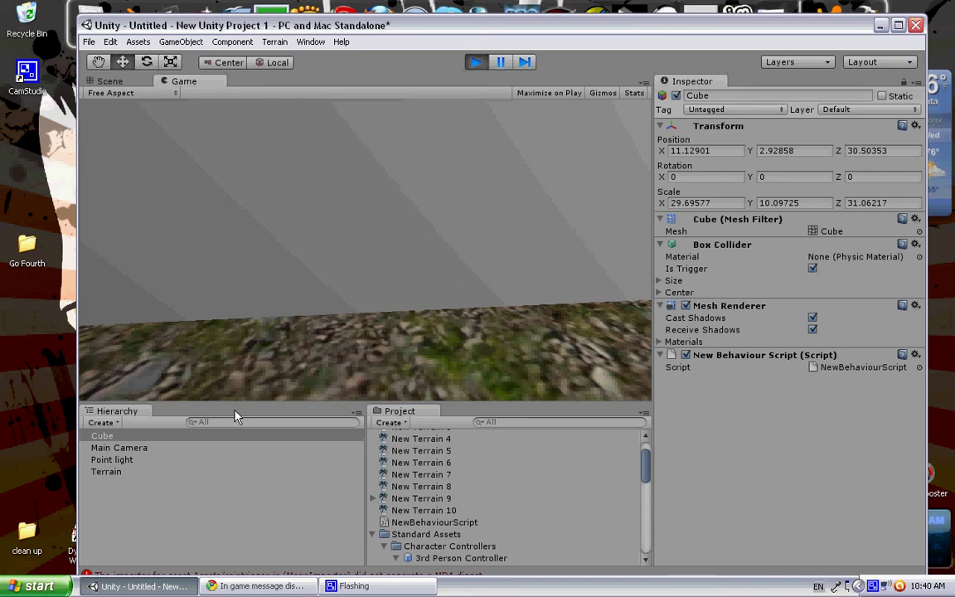
click(475, 62)
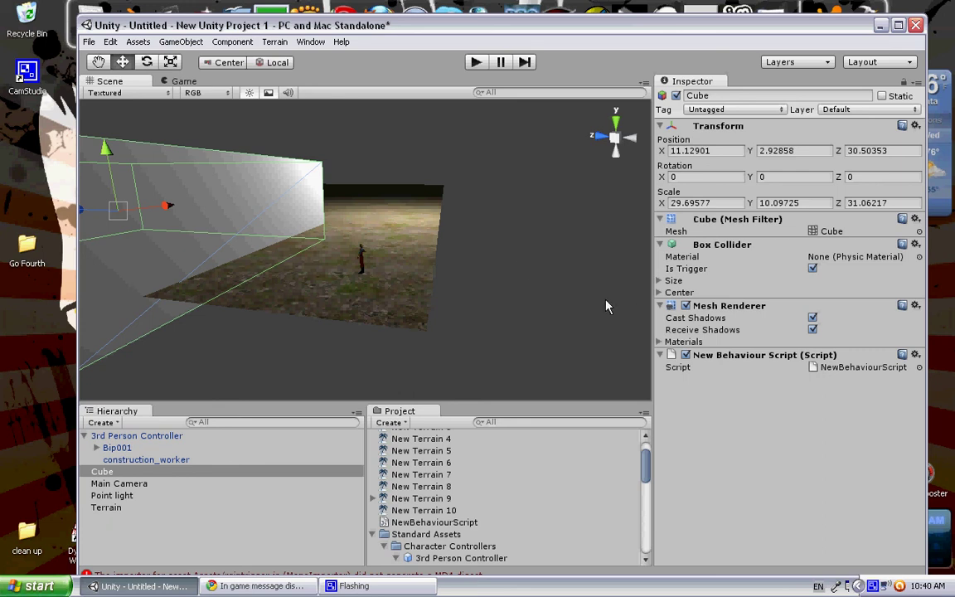
Disable the Cube's Mesh Renderer, then test-walk the worker into the invisible trigger
click(686, 306)
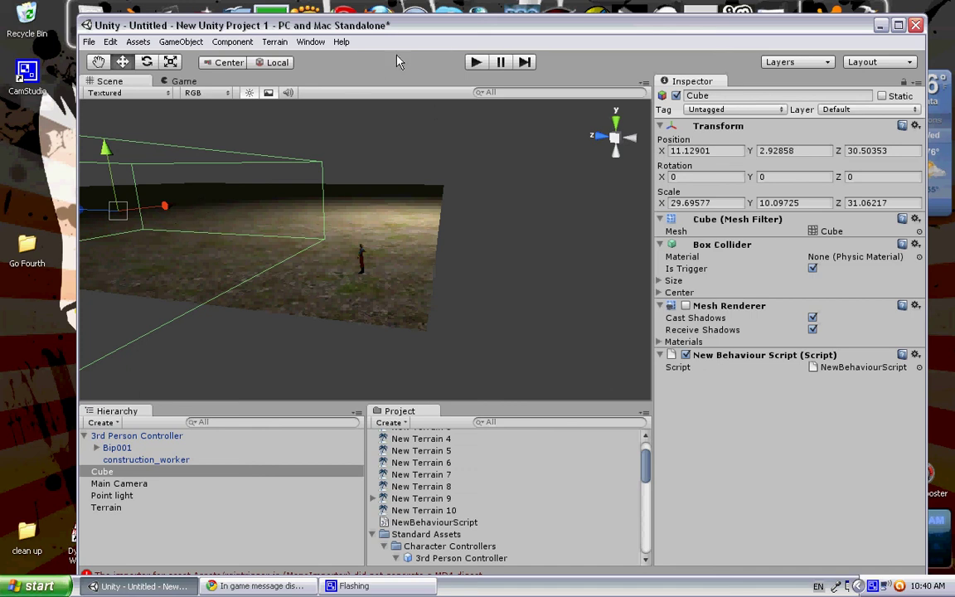
click(477, 63)
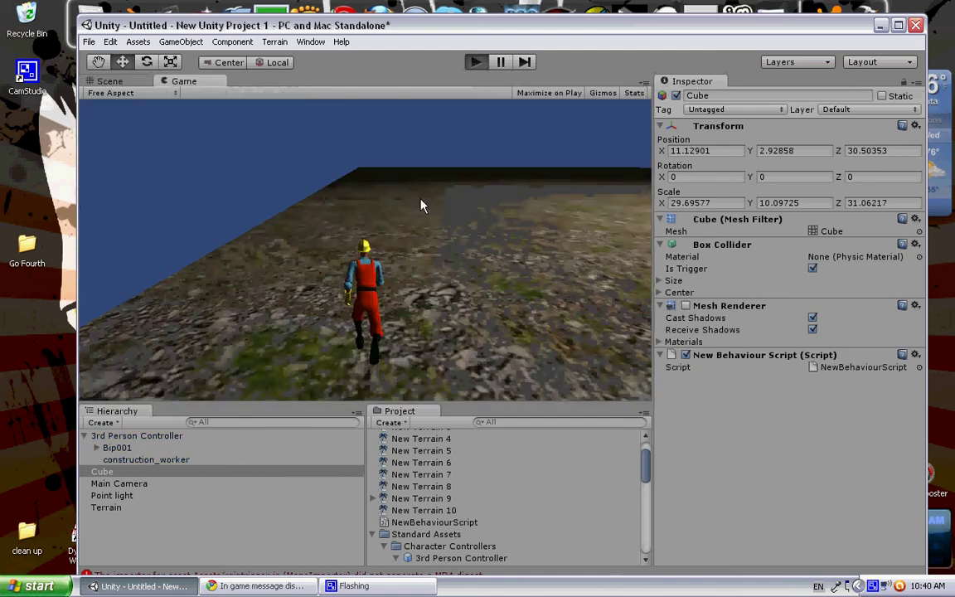
key(Down)
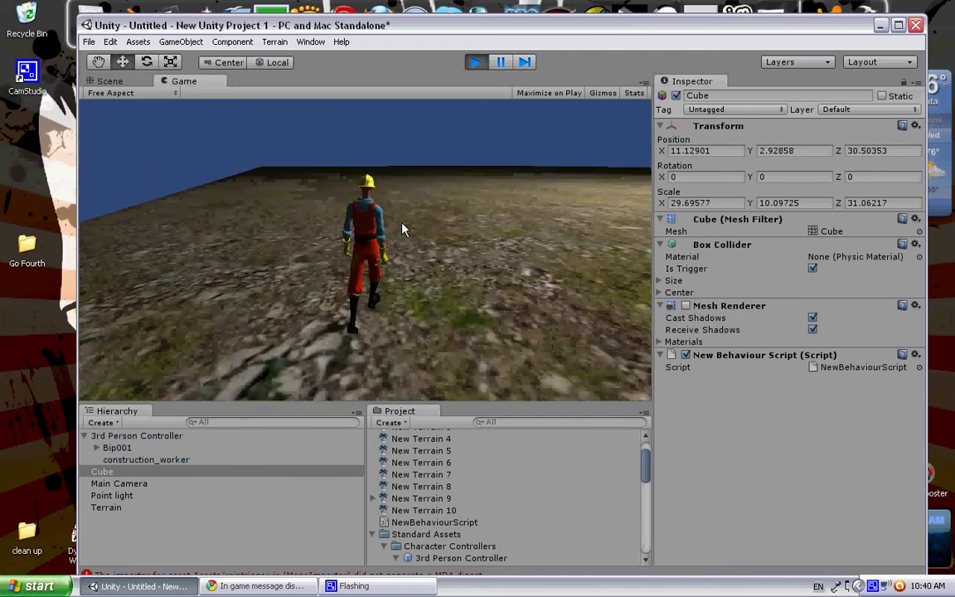
key(Up)
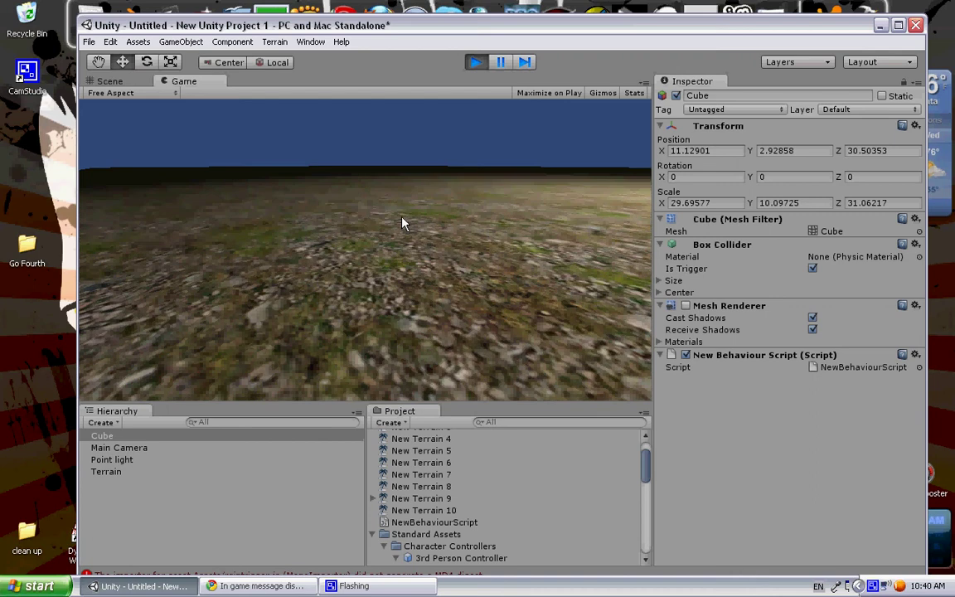
click(475, 62)
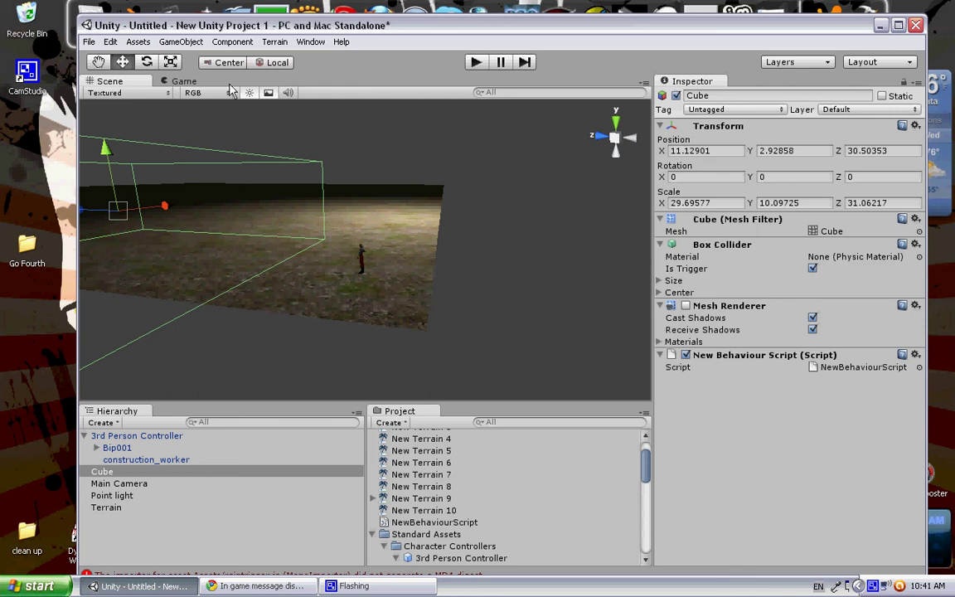
click(233, 42)
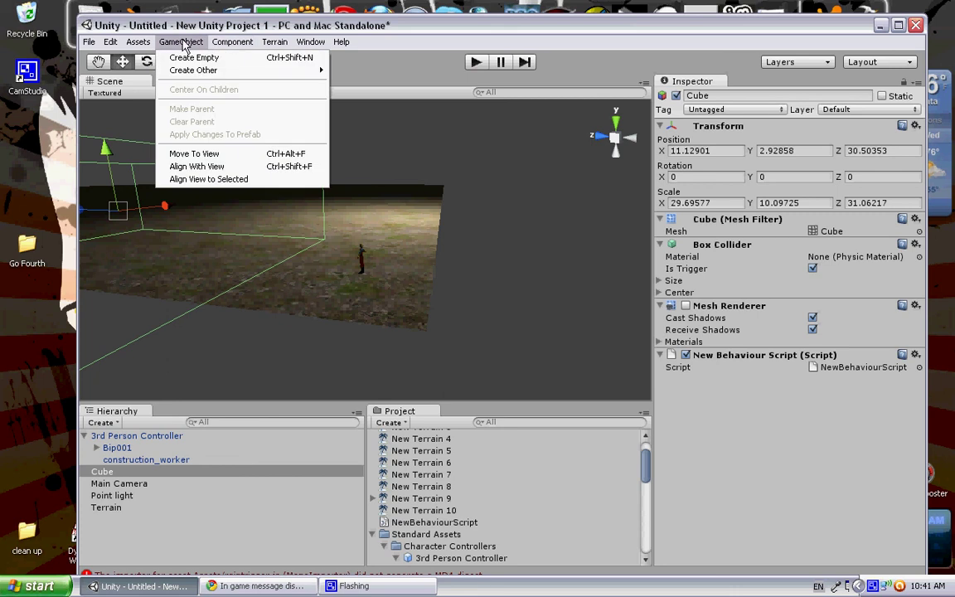
mouse_move(194, 71)
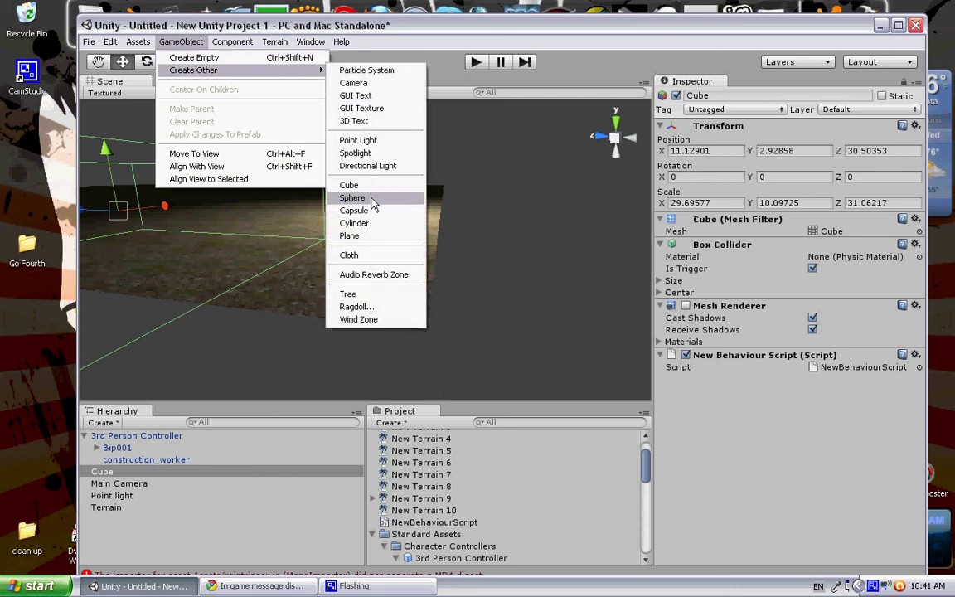
click(562, 235)
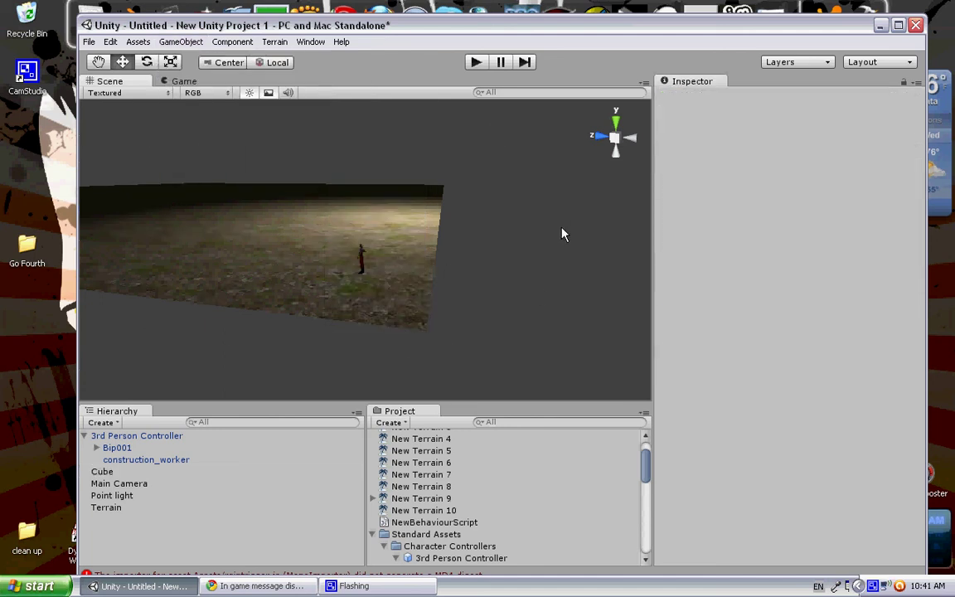
click(117, 470)
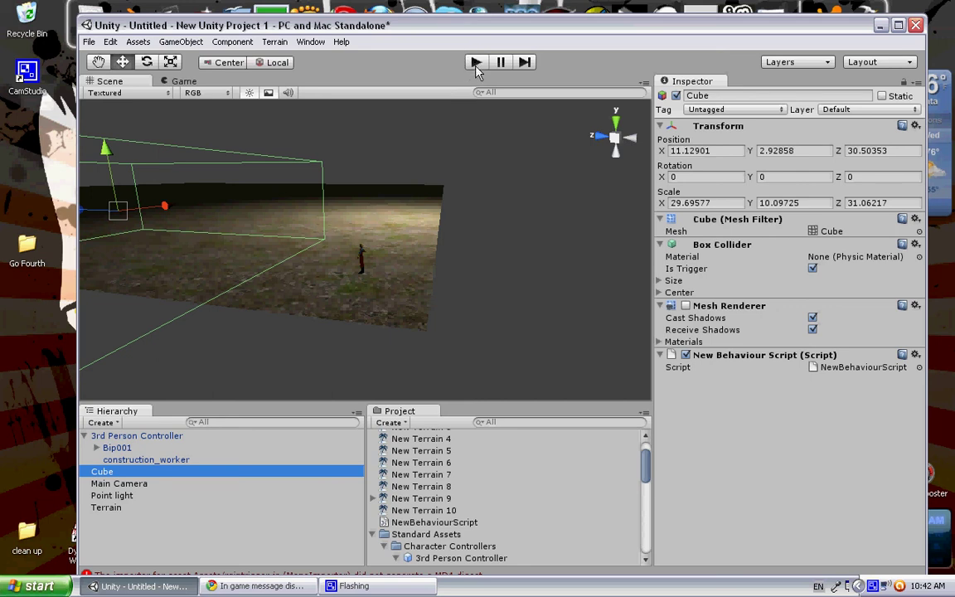
Minimize the Unity editor to reveal the Windows XP desktop
click(137, 586)
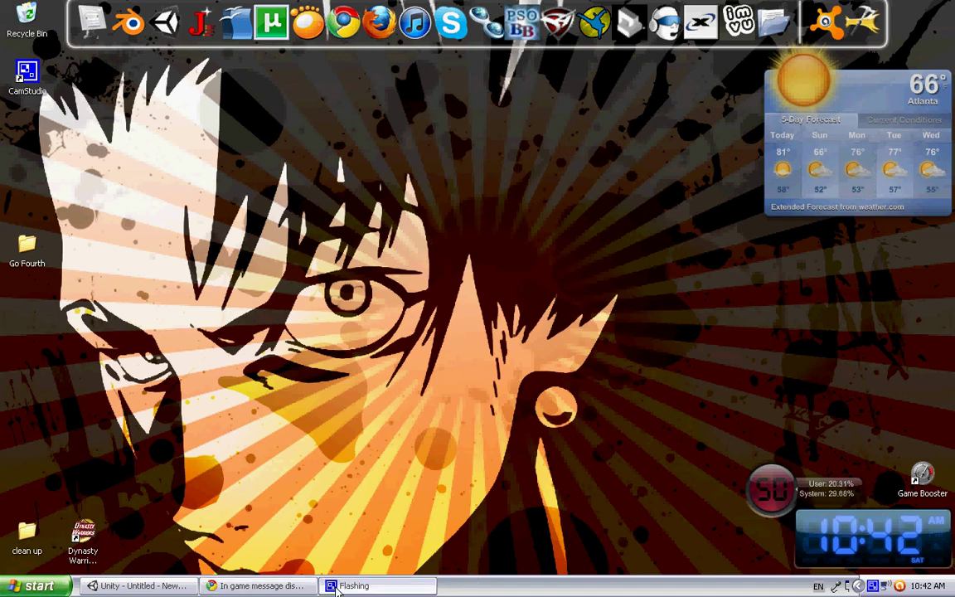
Minimize the browser, launch CamStudio and dismiss its four shortcut warnings
click(258, 586)
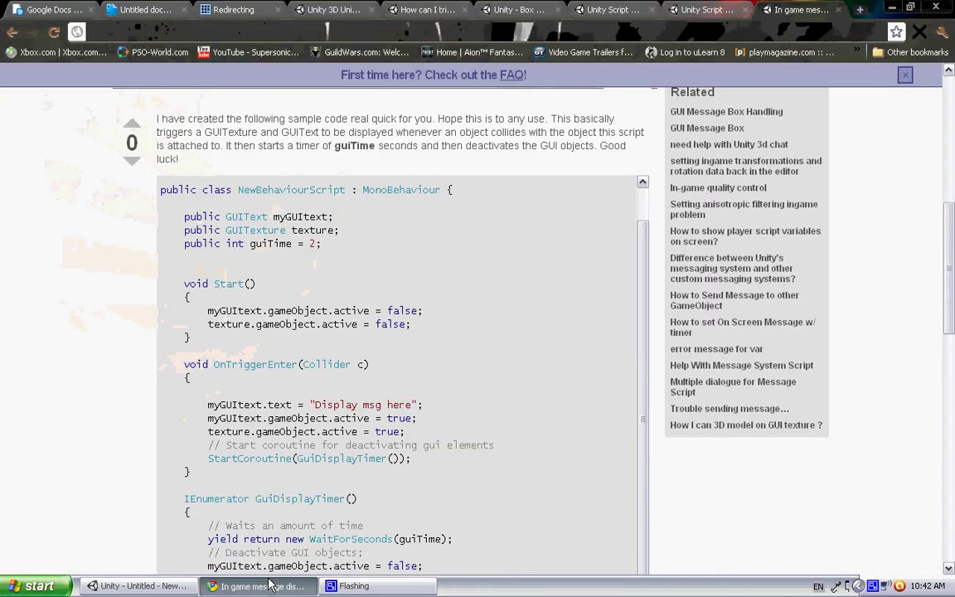
click(268, 586)
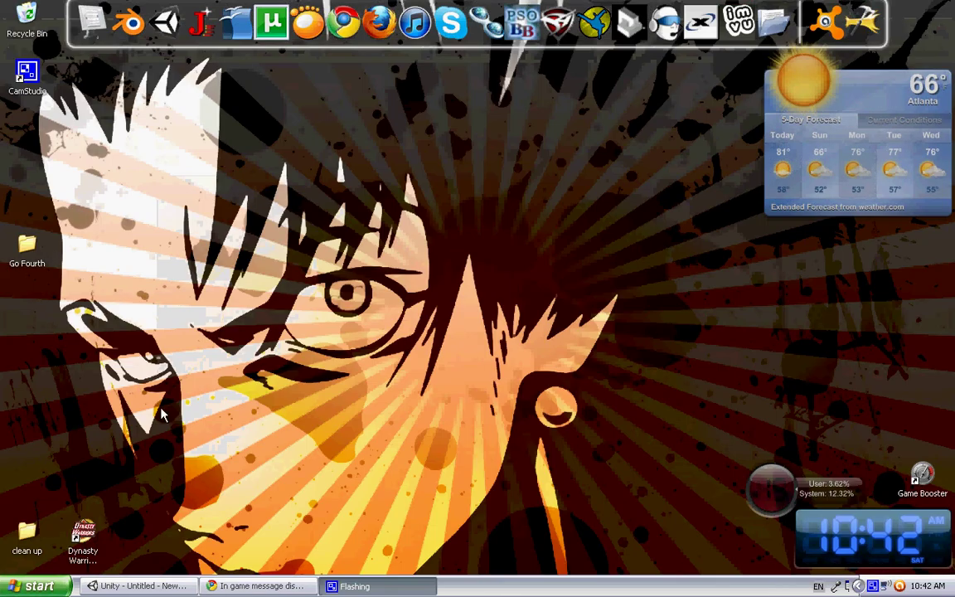
double_click(24, 83)
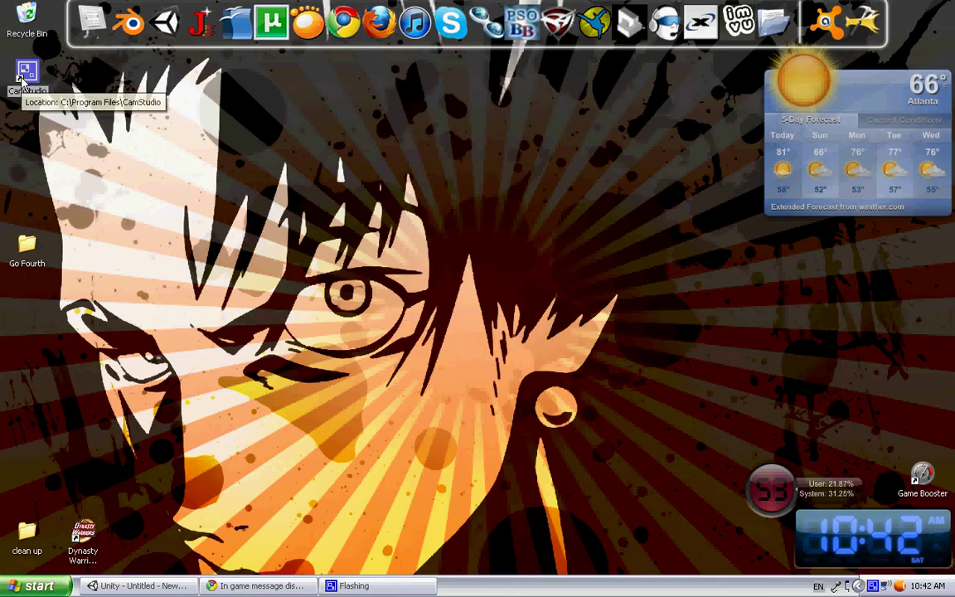
click(481, 316)
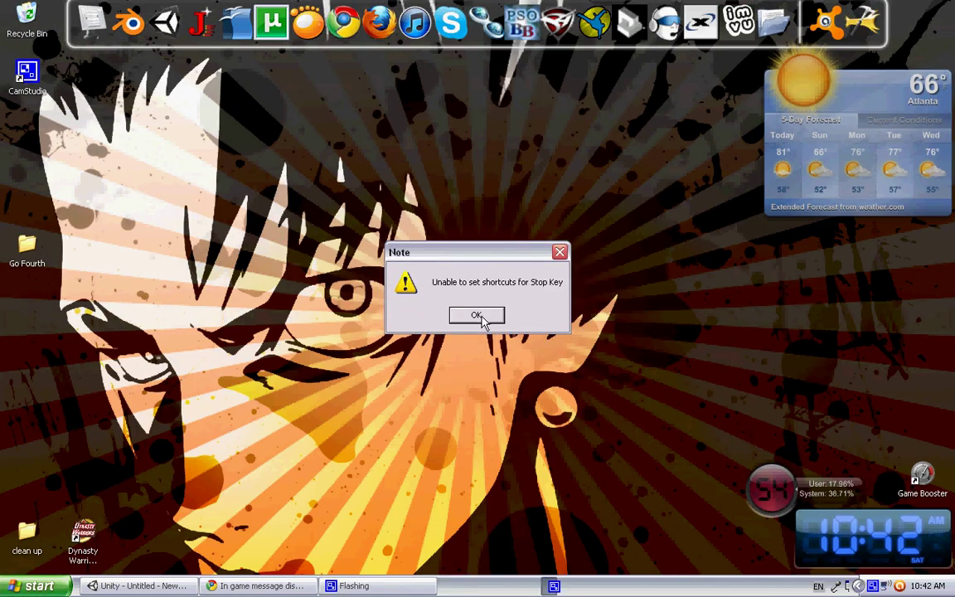
click(479, 316)
click(479, 316)
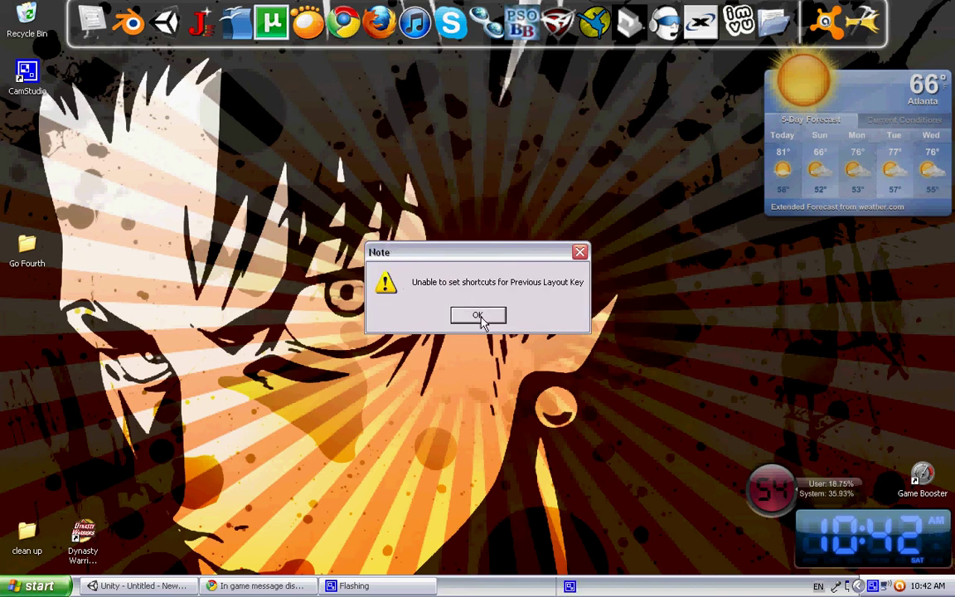
click(479, 316)
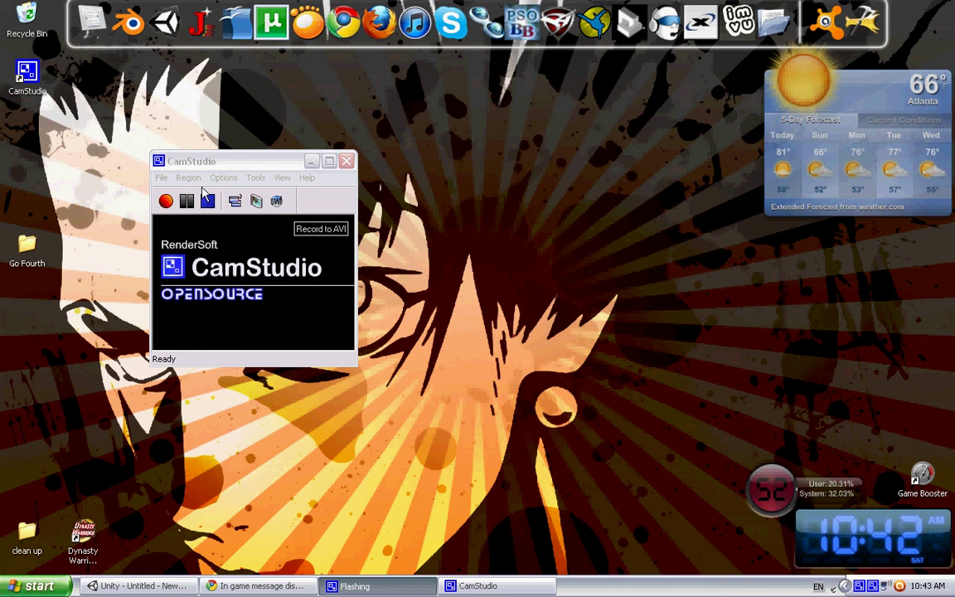
Restore the CamStudio window and stop the screen recording
click(209, 212)
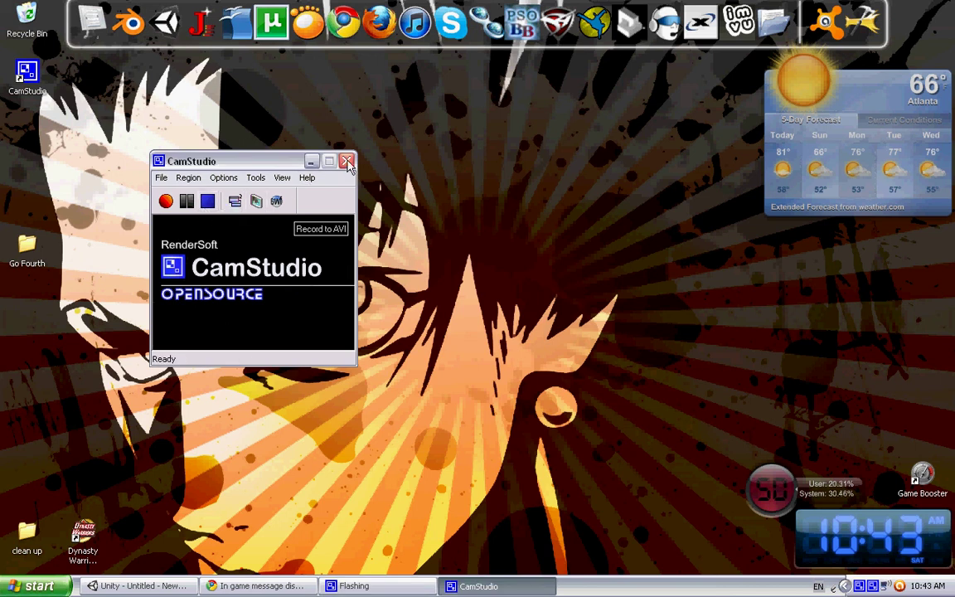
click(311, 161)
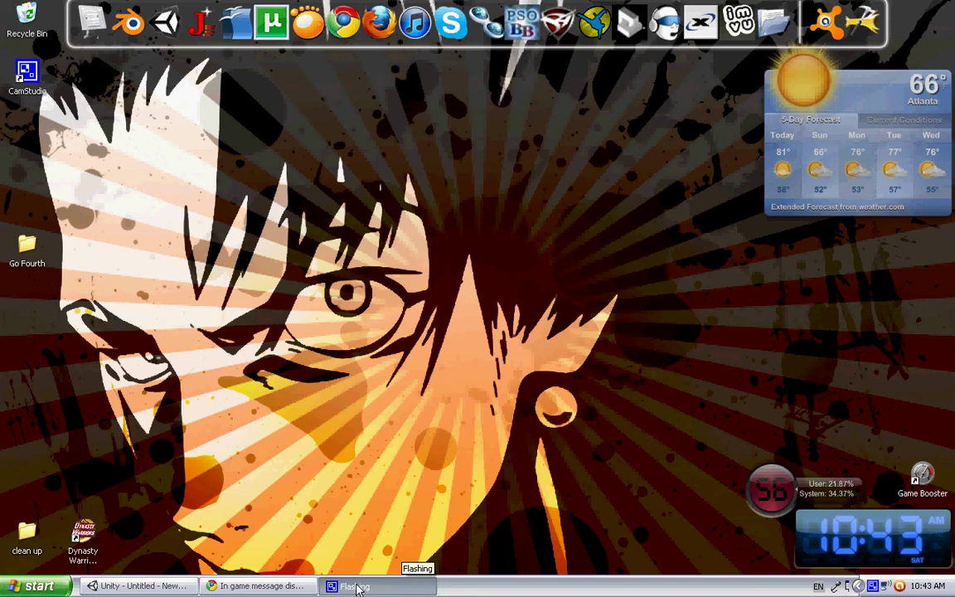
click(391, 588)
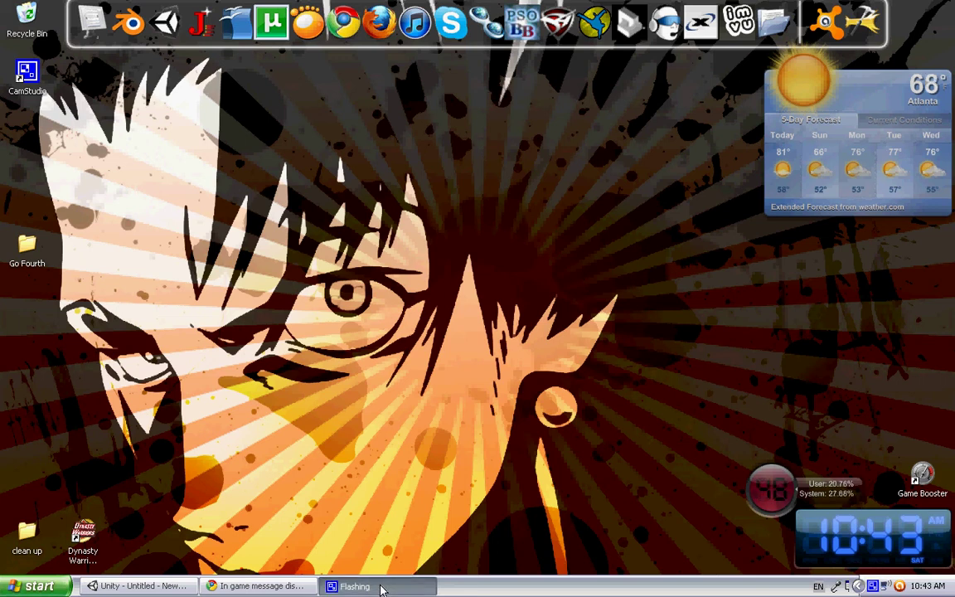
click(873, 587)
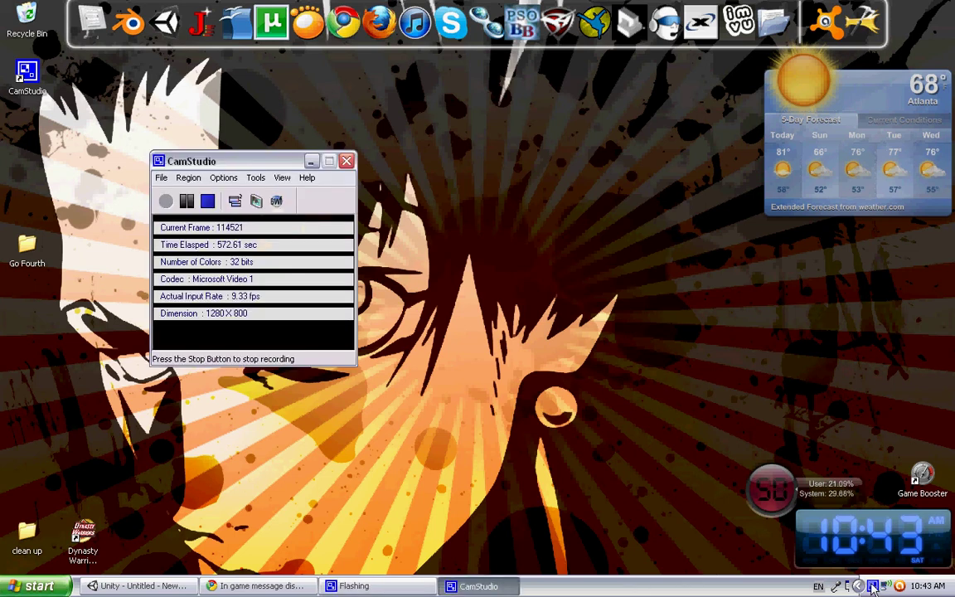
click(208, 201)
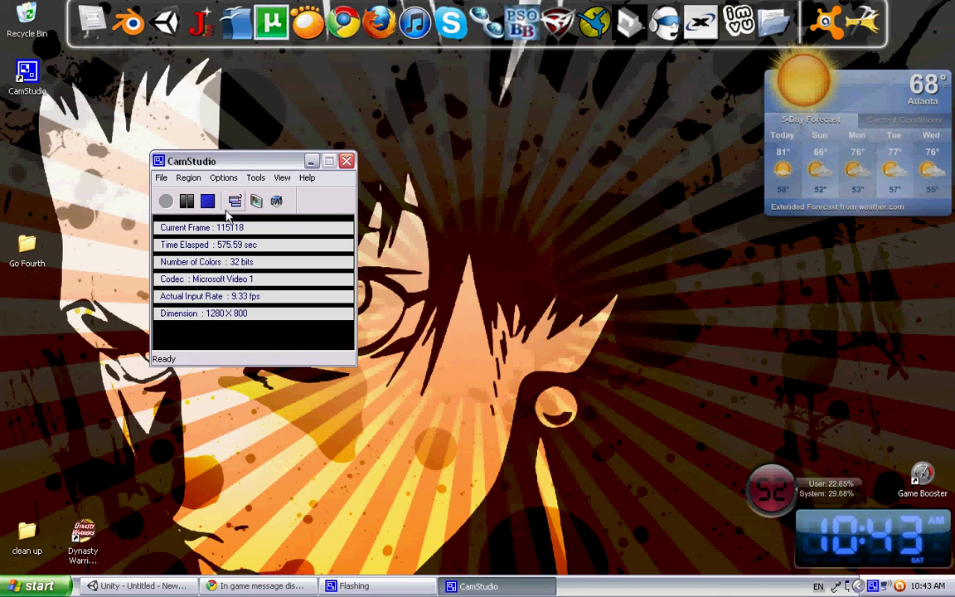